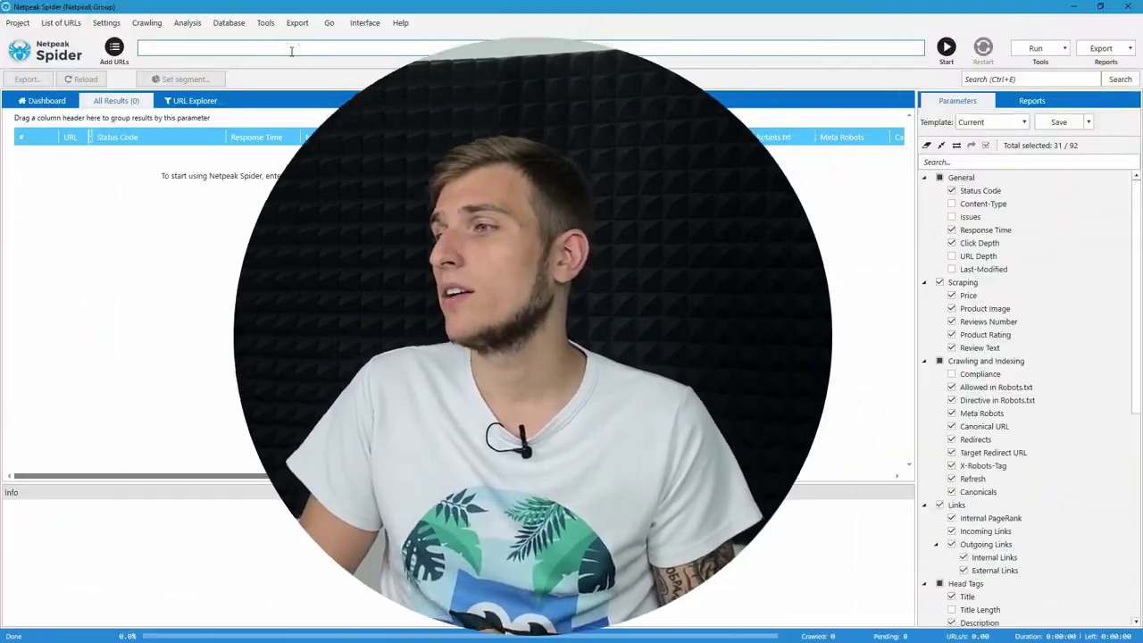
pyautogui.write('https://www.zappos.com/')
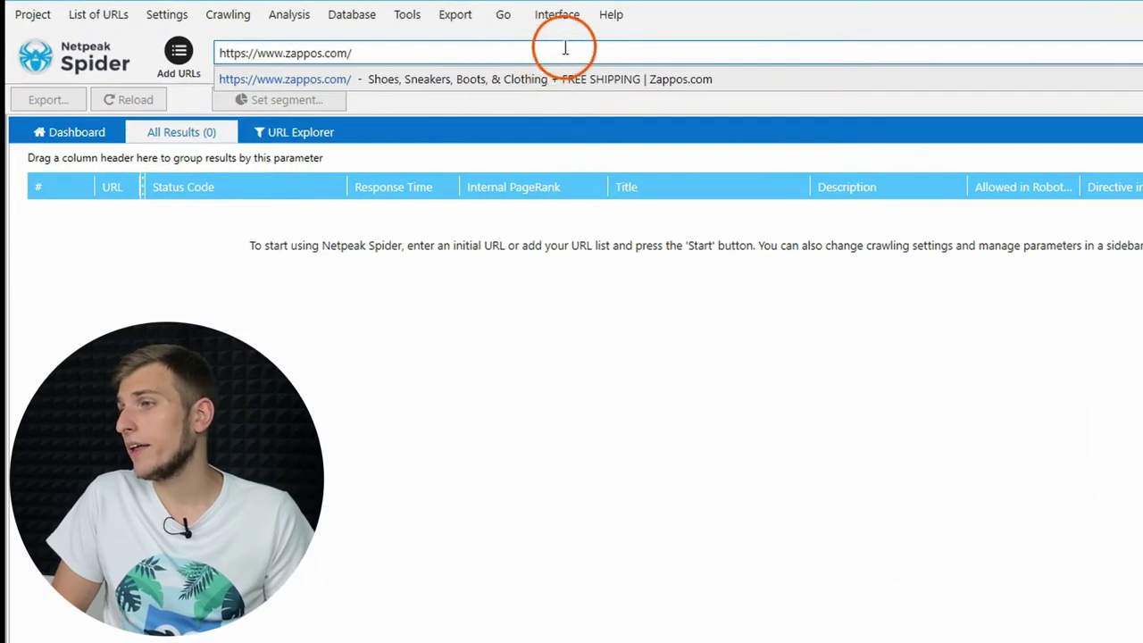
pyautogui.click(944, 51)
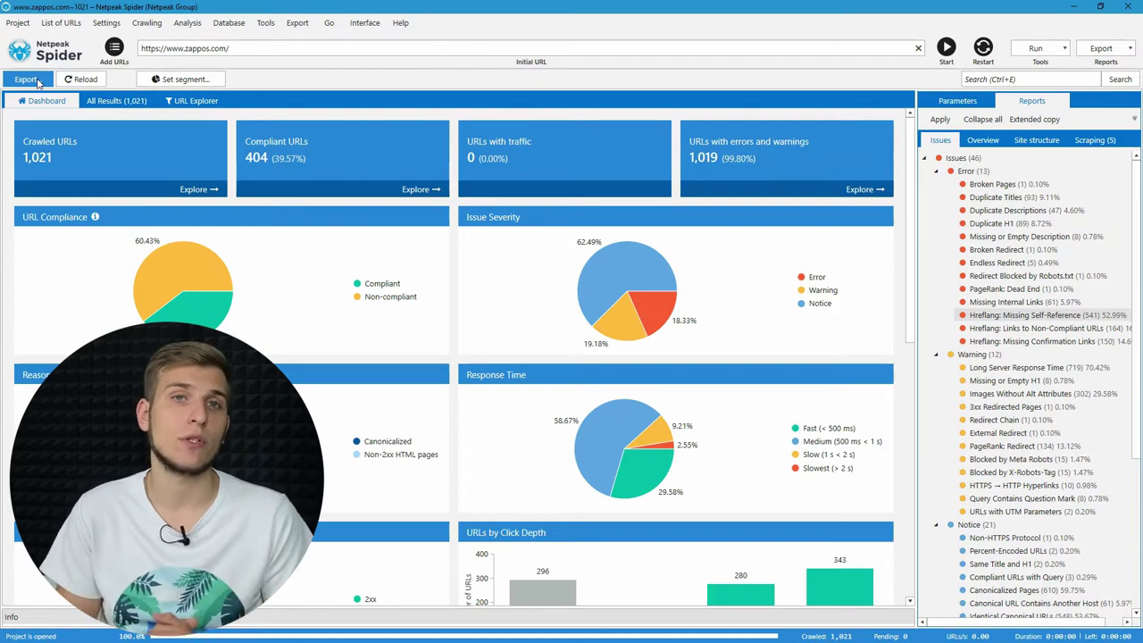
pyautogui.click(59, 102)
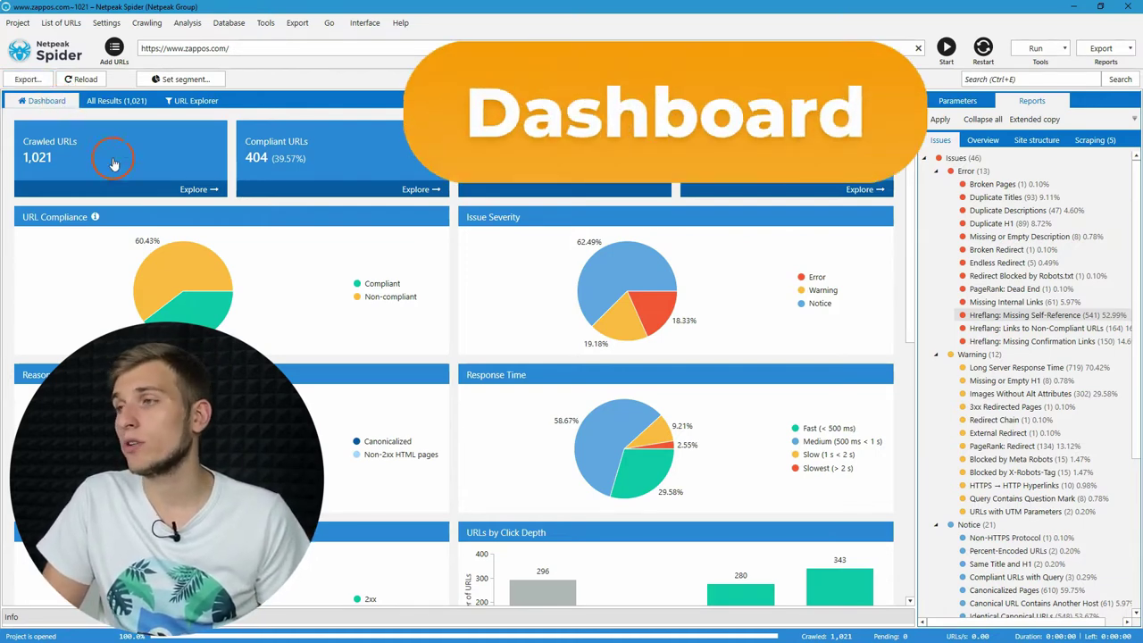
pyautogui.click(311, 217)
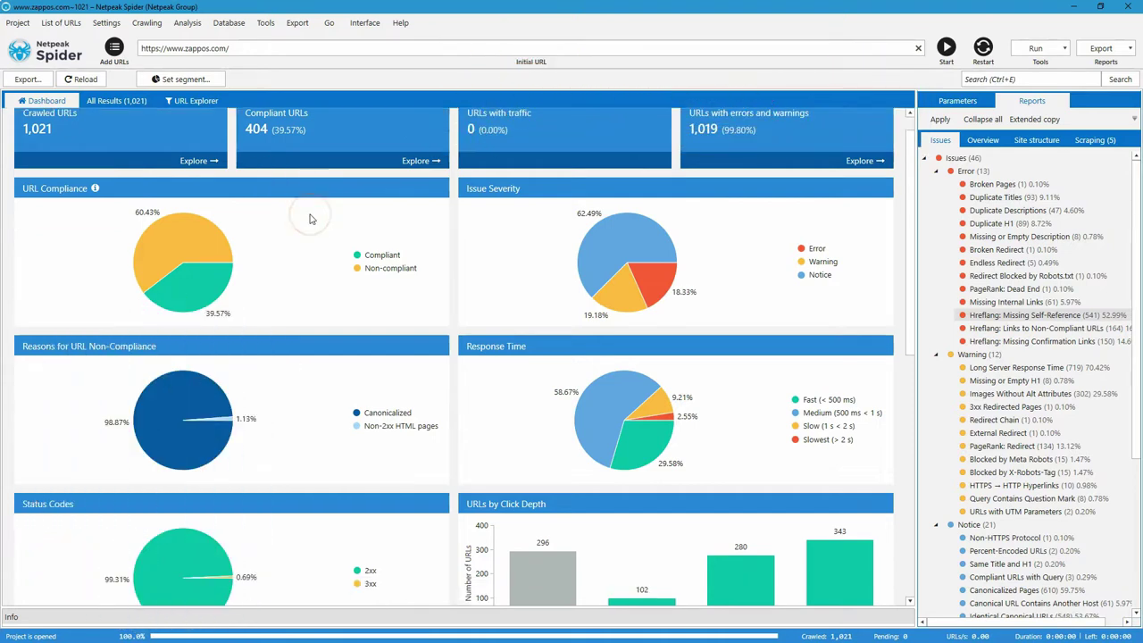
pyautogui.scroll(-2, 311, 218)
pyautogui.scroll(2, 310, 218)
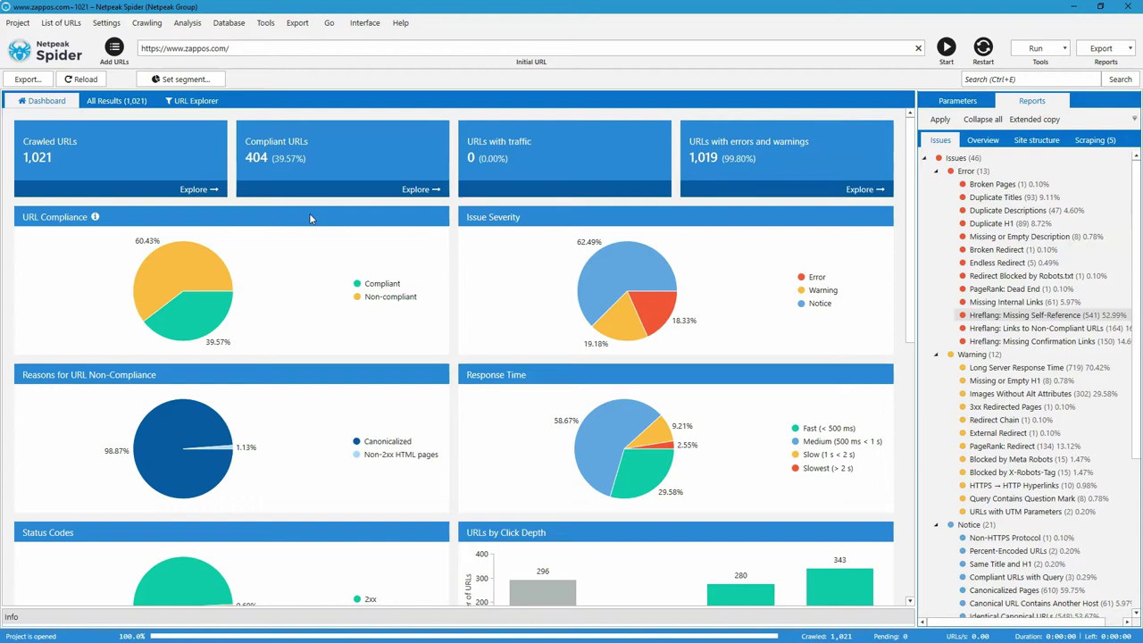
pyautogui.click(39, 80)
# Show all results grouped by Status Code, sorted by response time, slowest first.
pyautogui.click(125, 100)
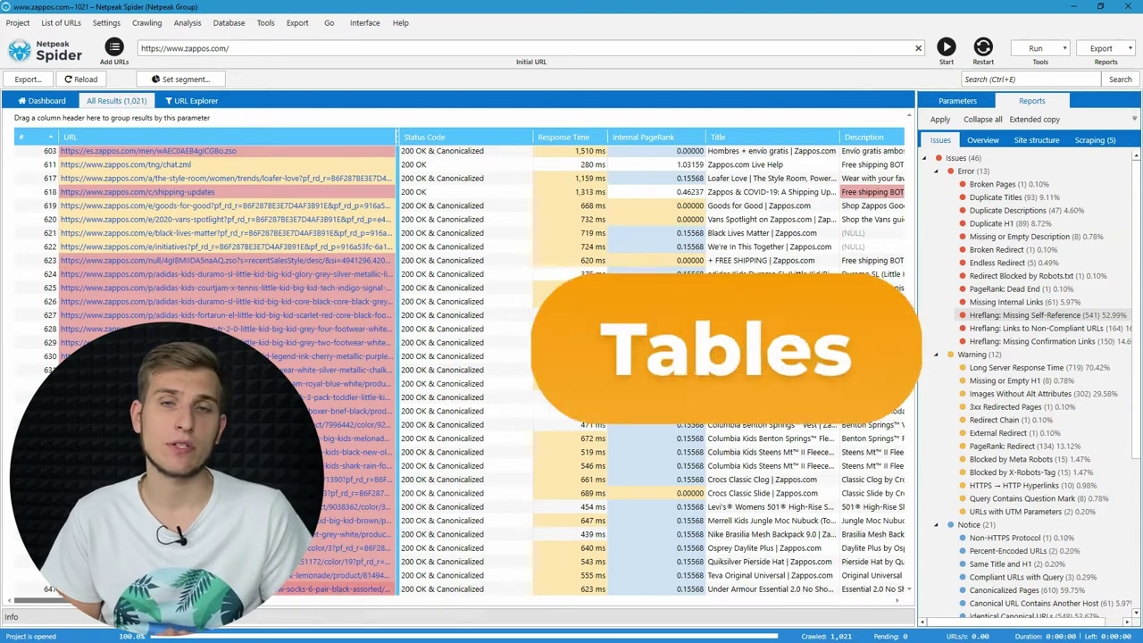
pyautogui.moveTo(277, 598); pyautogui.dragTo(71, 598)
pyautogui.scroll(-10, 378, 485)
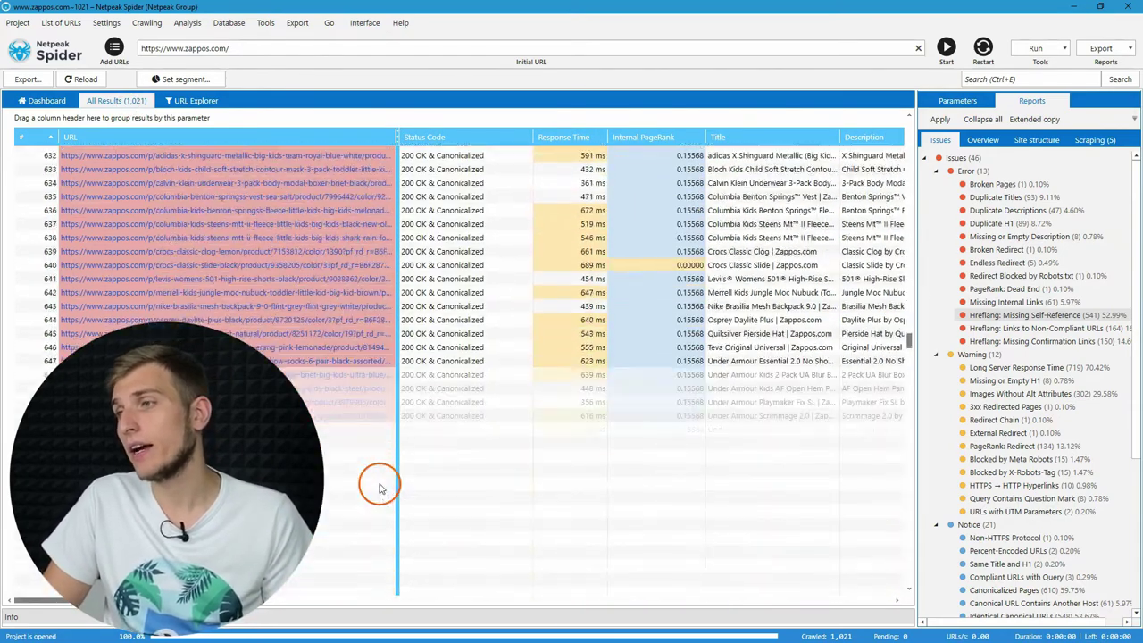
pyautogui.scroll(-10, 377, 485)
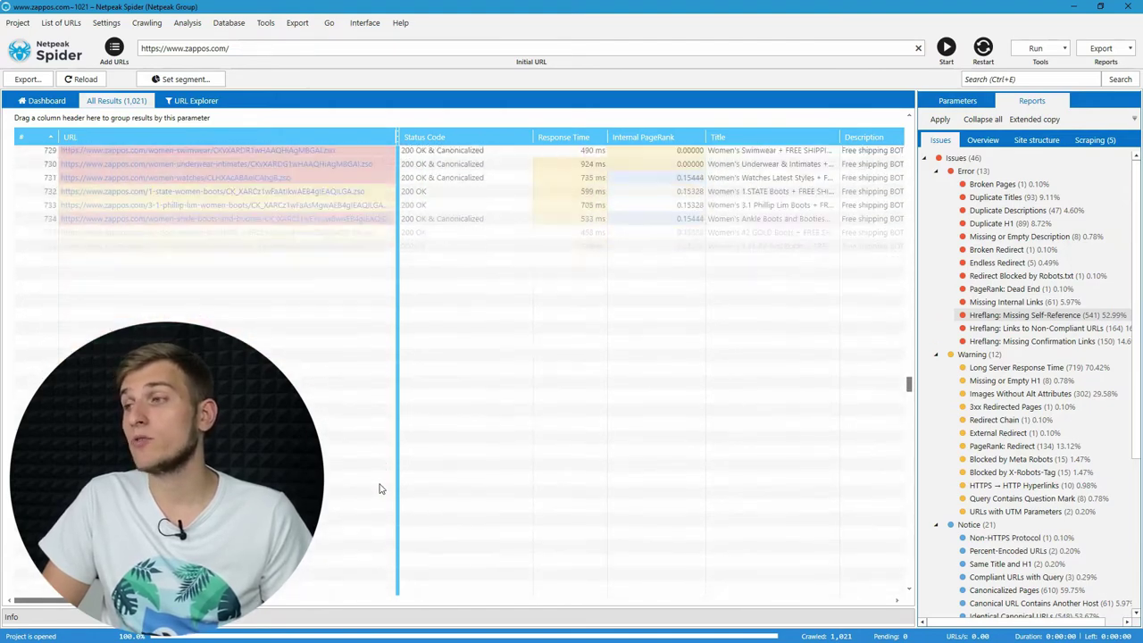
pyautogui.scroll(-4, 377, 485)
pyautogui.click(413, 382)
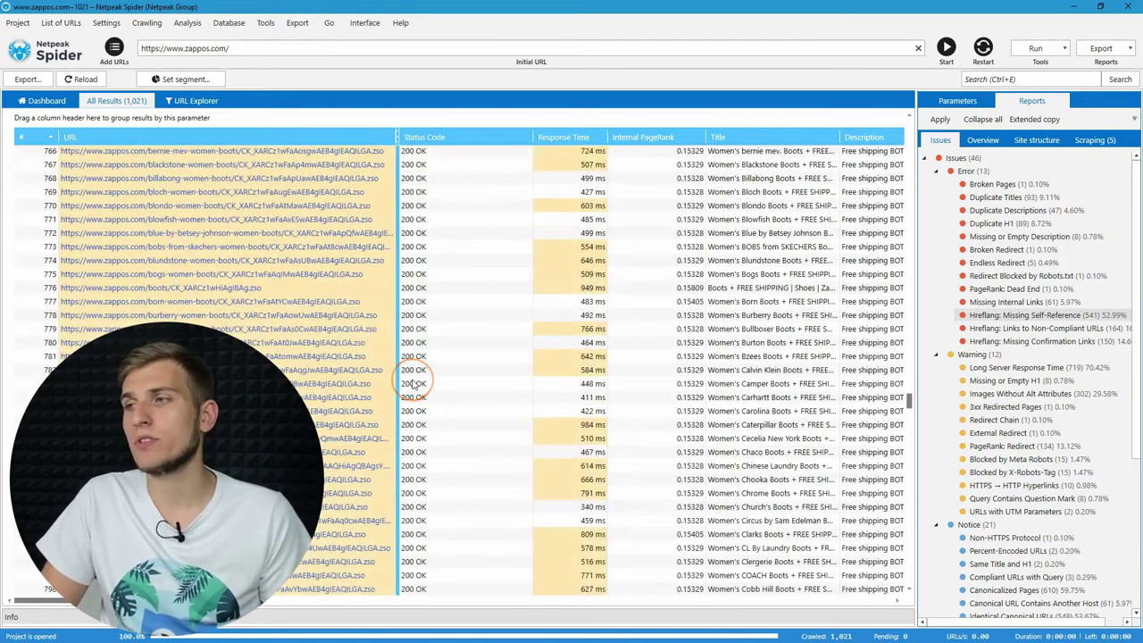
pyautogui.scroll(-5, 414, 382)
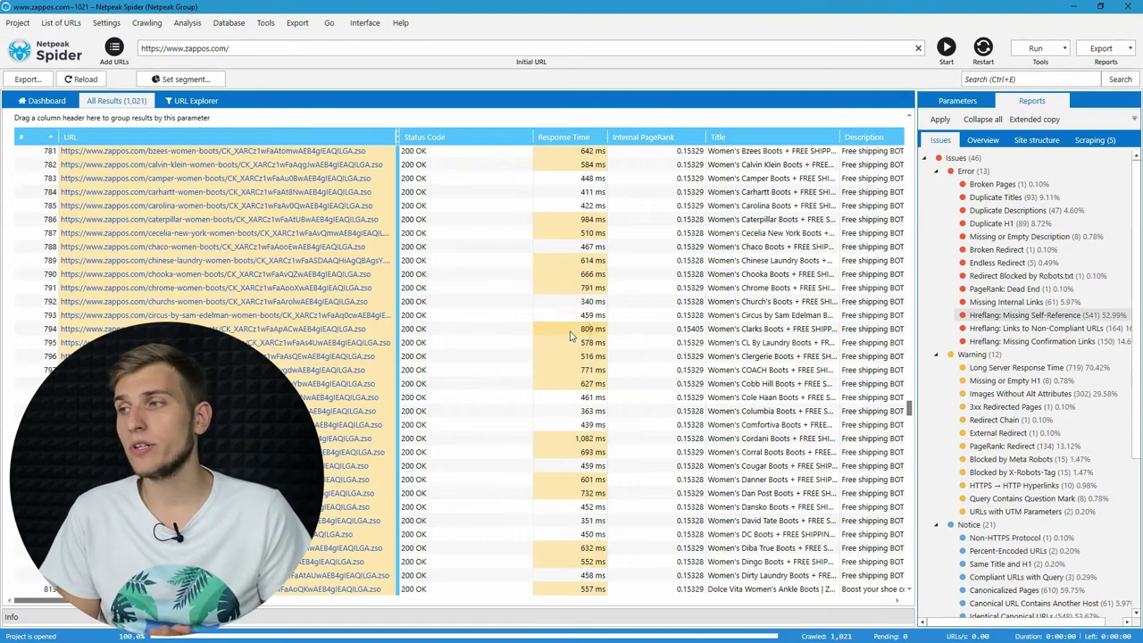
pyautogui.moveTo(433, 136); pyautogui.dragTo(369, 115)
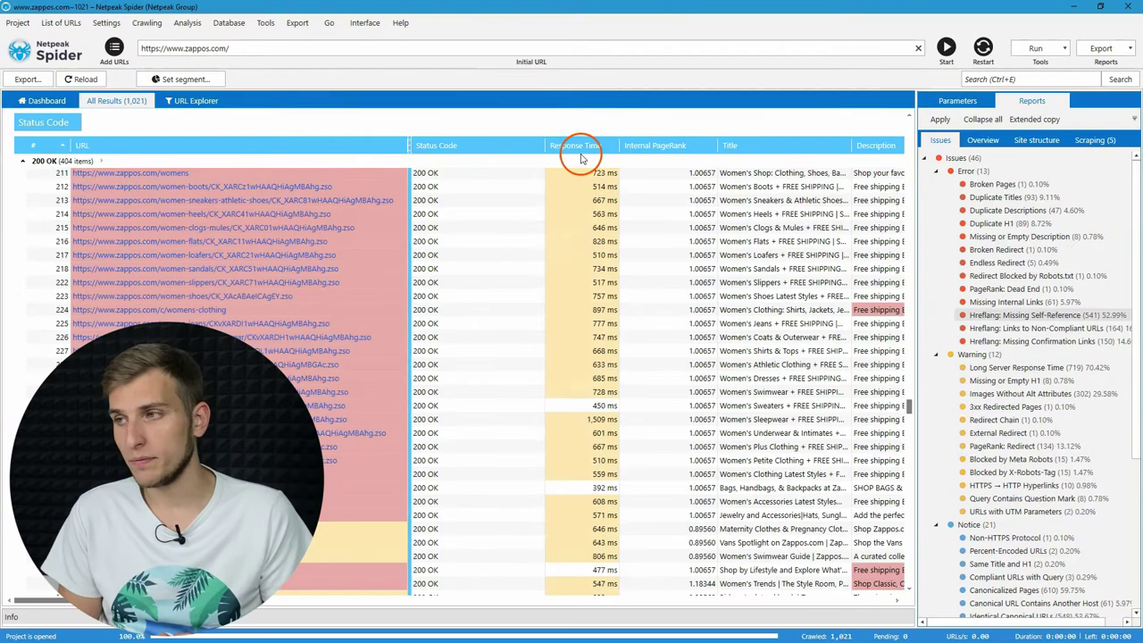
pyautogui.click(603, 148)
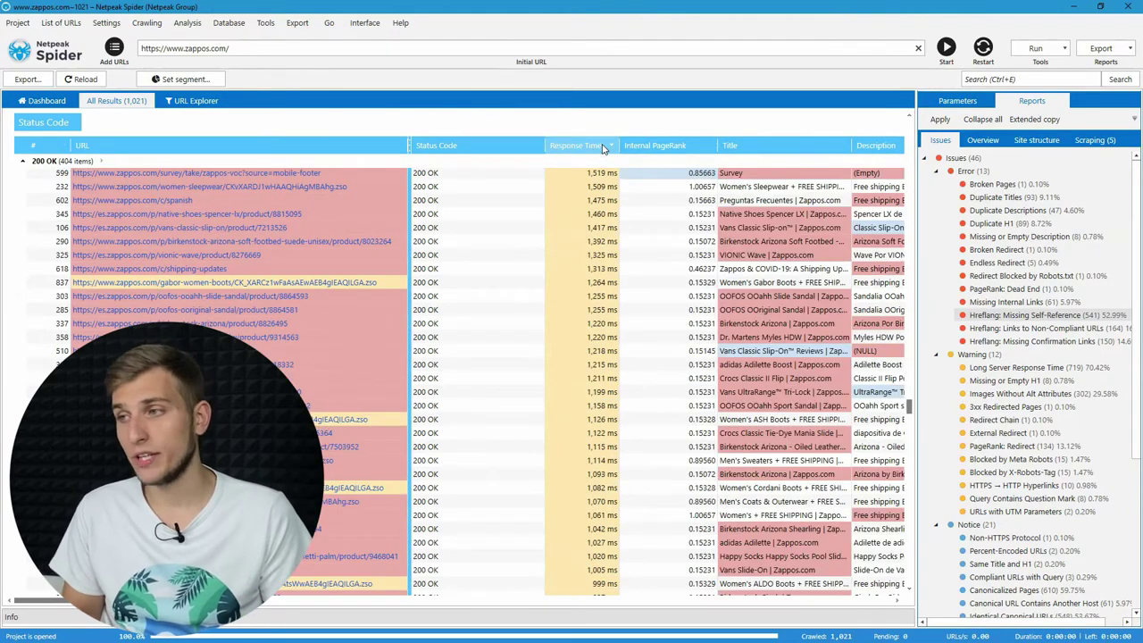
# Search the results for 'shoes', narrowing them to 302 of 1,021 URLs.
pyautogui.click(1008, 79)
pyautogui.write('shoes')
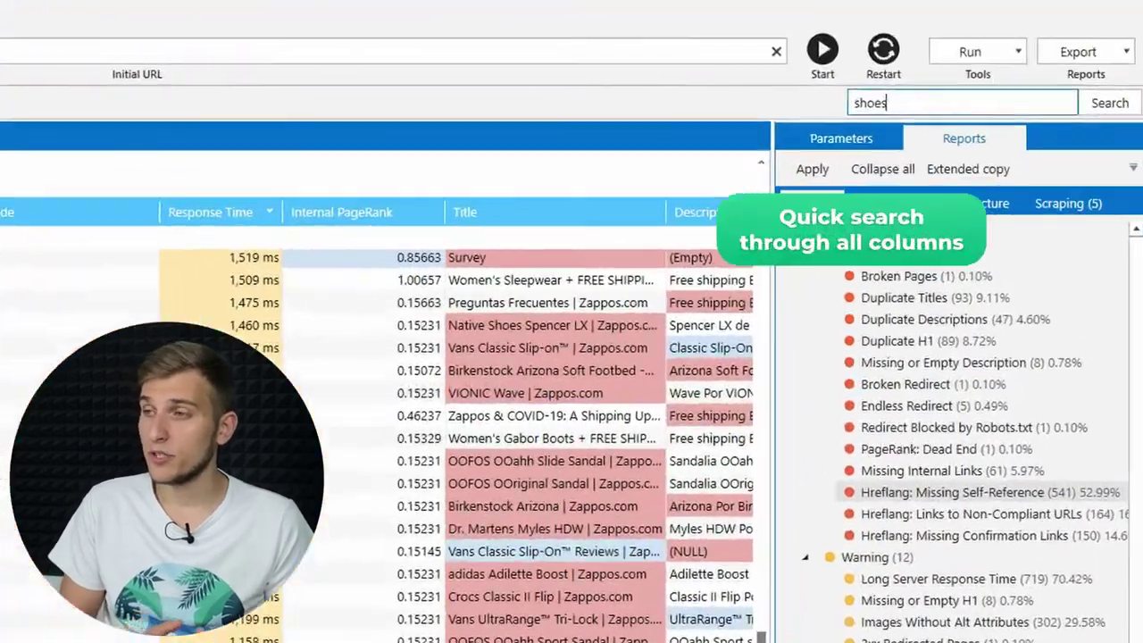
pyautogui.press('Return')
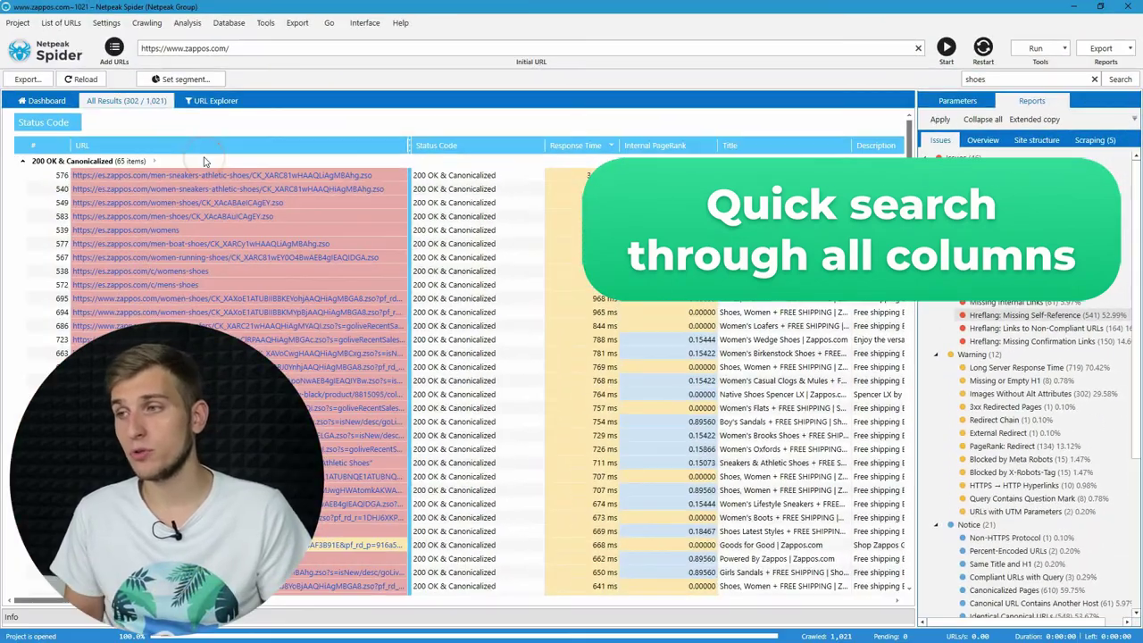
# Filter URL Explorer to pages excluding 200 OK with more than 10 incoming links.
pyautogui.click(219, 102)
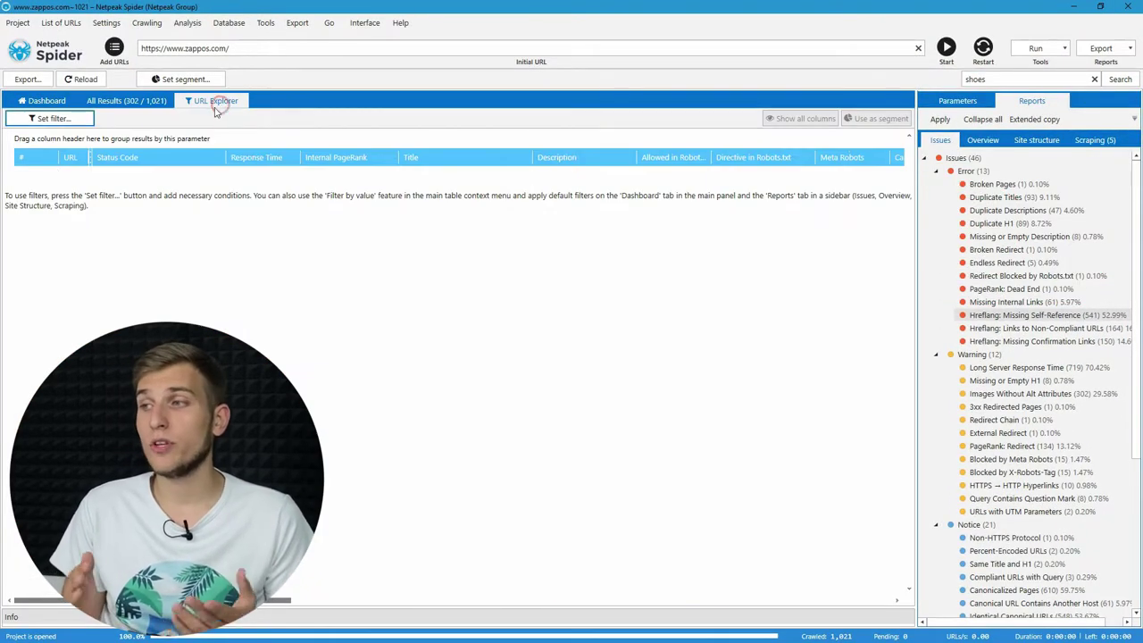
pyautogui.click(73, 121)
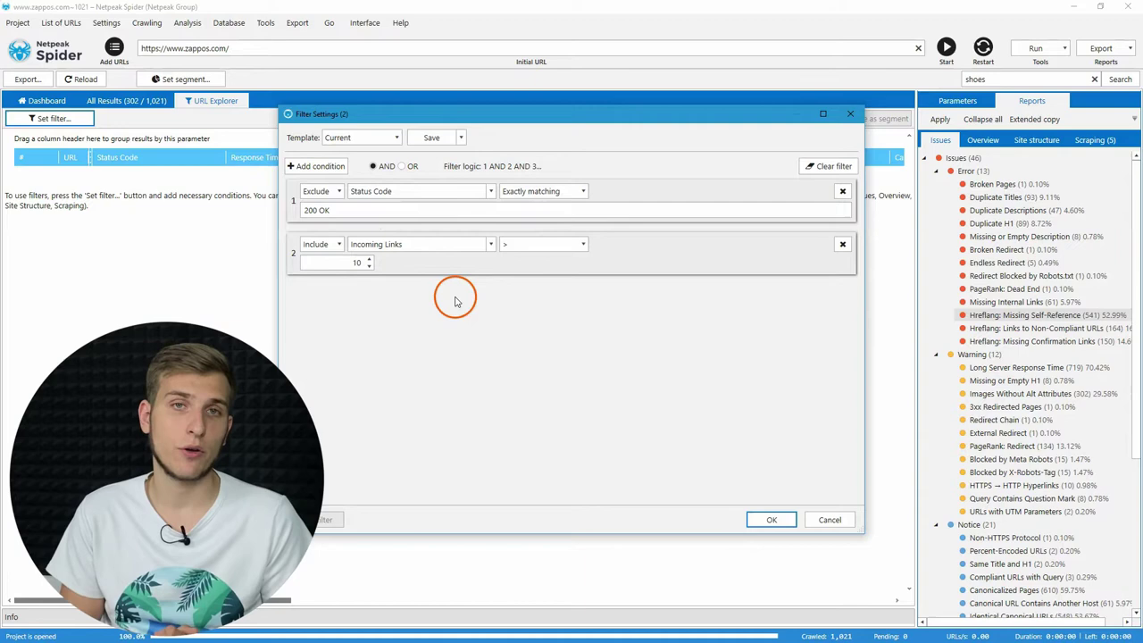
pyautogui.click(770, 519)
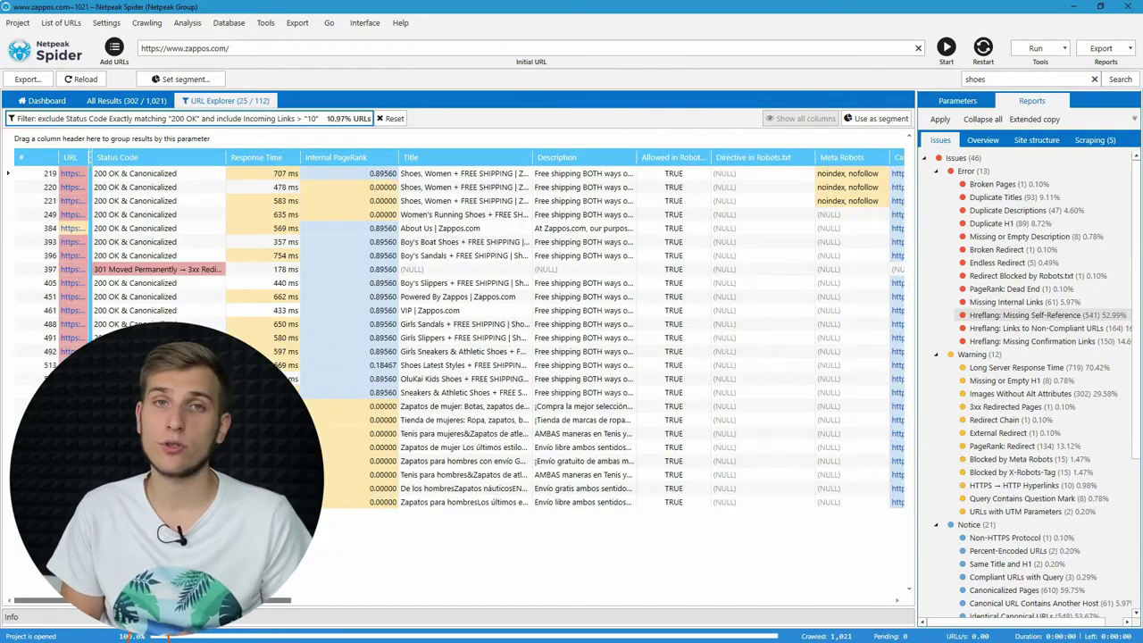
pyautogui.moveTo(171, 599); pyautogui.dragTo(374, 600)
# Inspect the 350 incoming links of the OluKai Kids Shoes page, then bring up its actions.
pyautogui.click(631, 278)
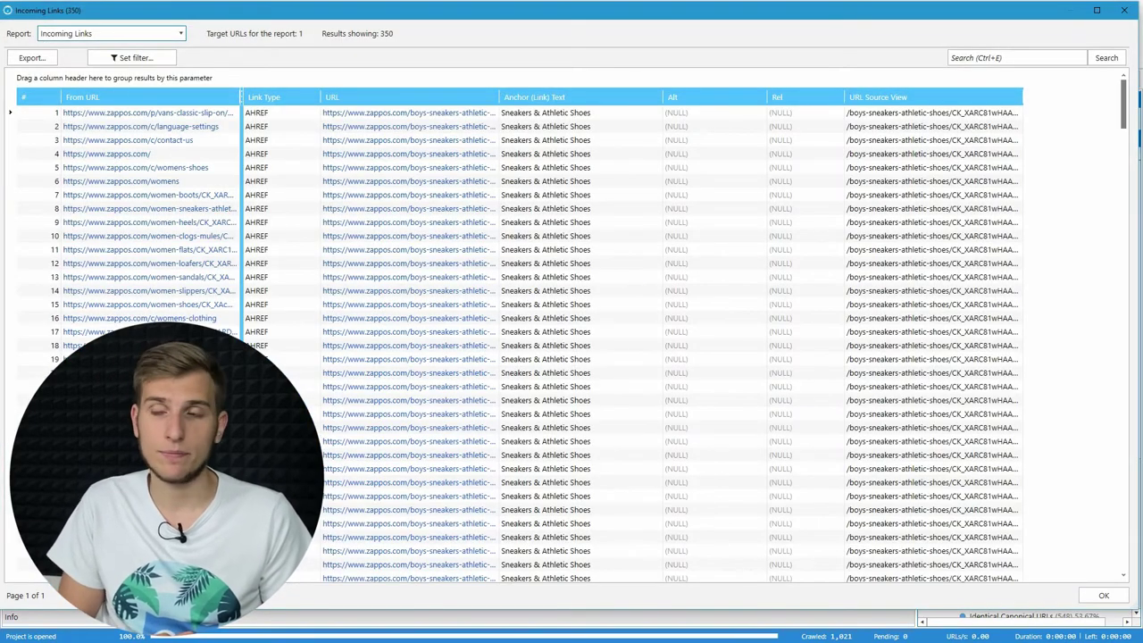
pyautogui.press('Escape')
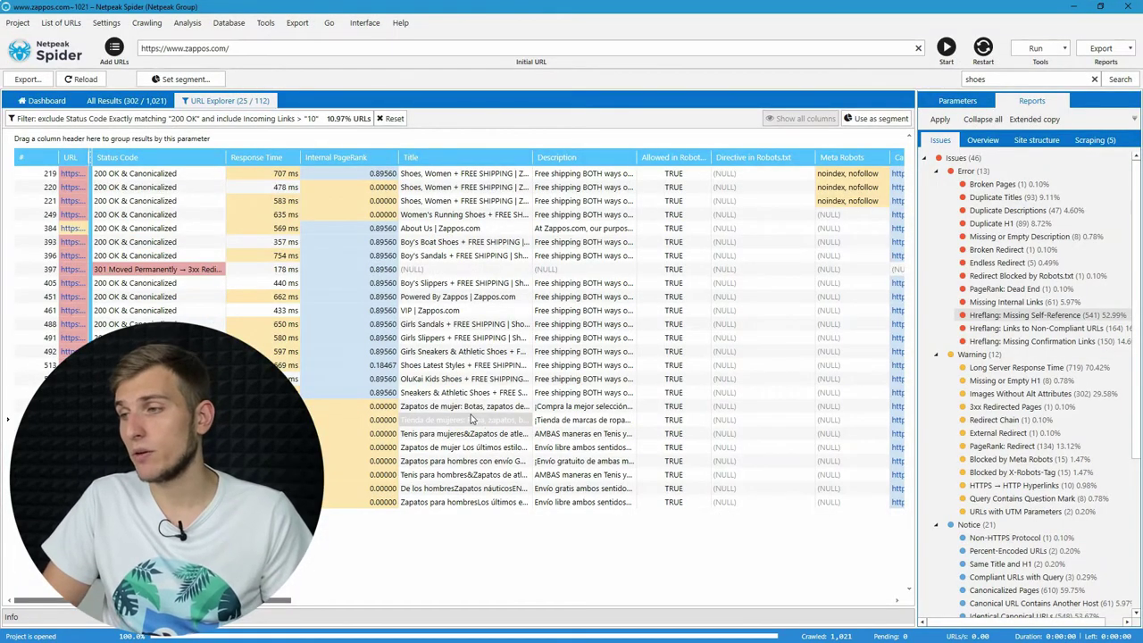
pyautogui.rightClick(468, 379)
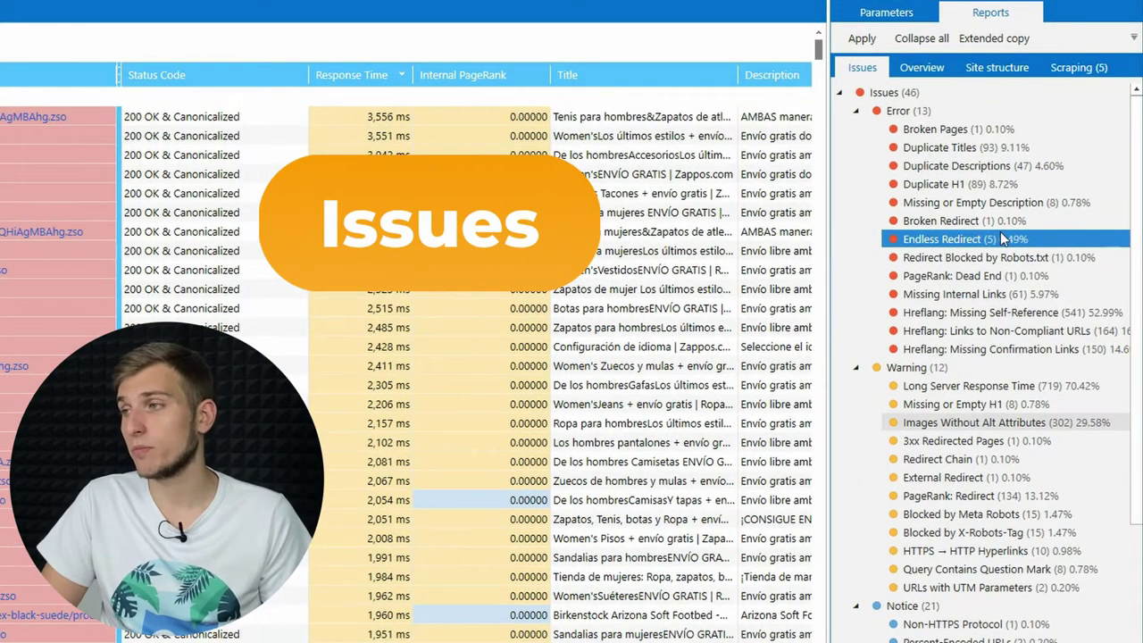
# Browse the Issues tree: Duplicate Descriptions, Duplicate H1, PageRank: Dead End, Redirect Chain.
pyautogui.click(995, 165)
pyautogui.click(989, 112)
pyautogui.click(982, 184)
pyautogui.click(982, 275)
pyautogui.scroll(-2, 997, 214)
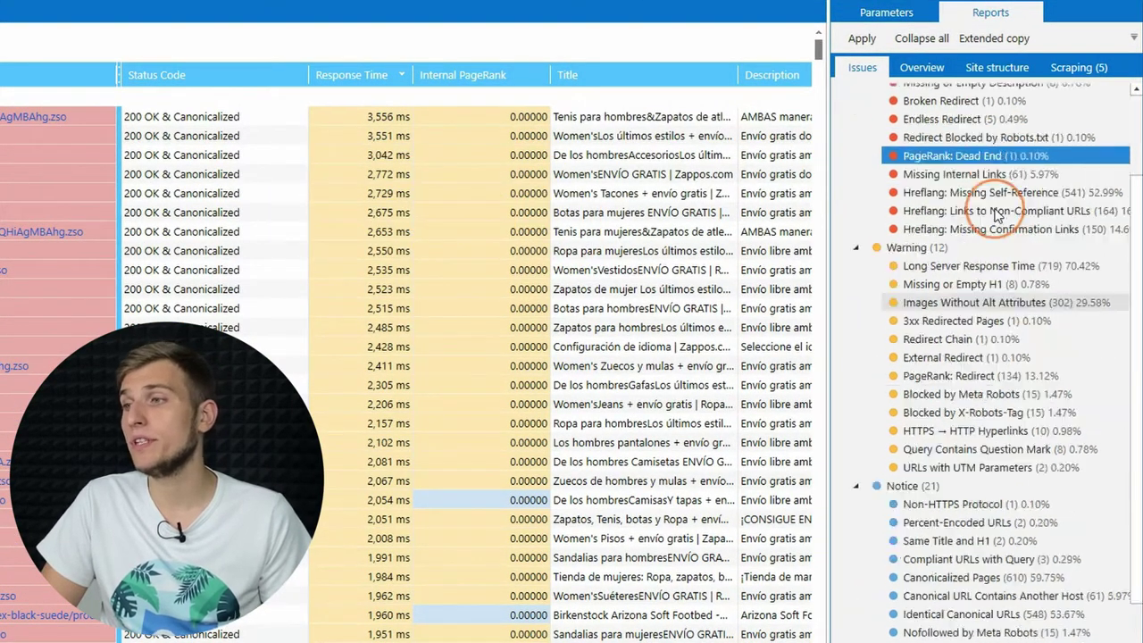
pyautogui.scroll(-3, 997, 215)
pyautogui.scroll(5, 998, 214)
pyautogui.click(991, 204)
pyautogui.click(993, 460)
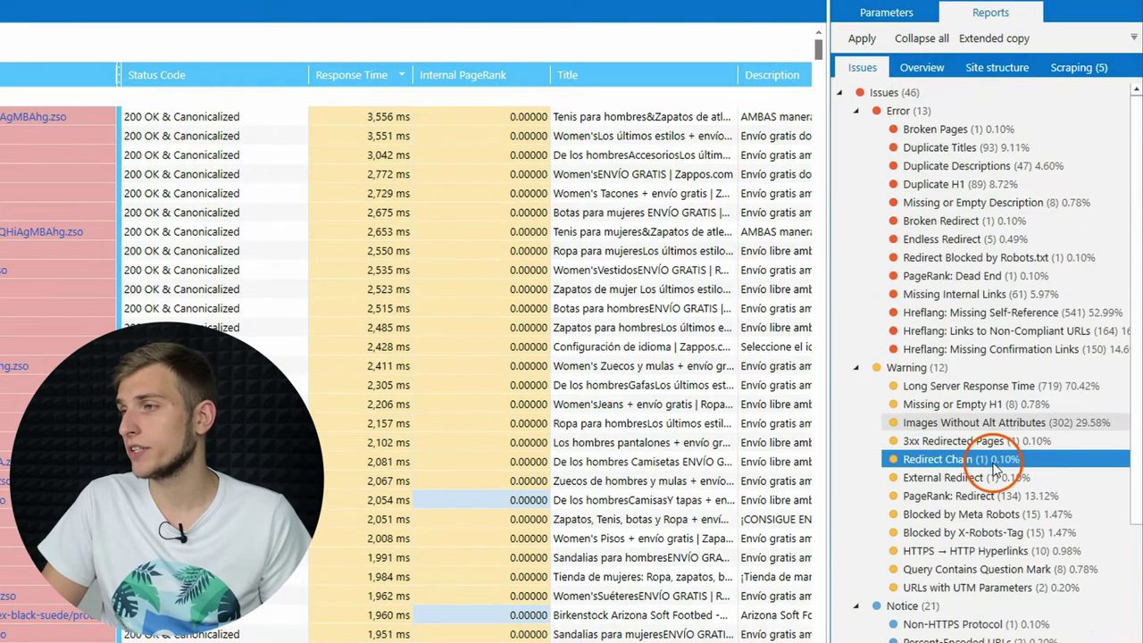
# Check several Notice issues, then list the 8 Missing or Empty Description URLs with explanation enlarged.
pyautogui.scroll(-6, 993, 464)
pyautogui.click(1000, 467)
pyautogui.click(994, 432)
pyautogui.scroll(6, 995, 432)
pyautogui.click(990, 423)
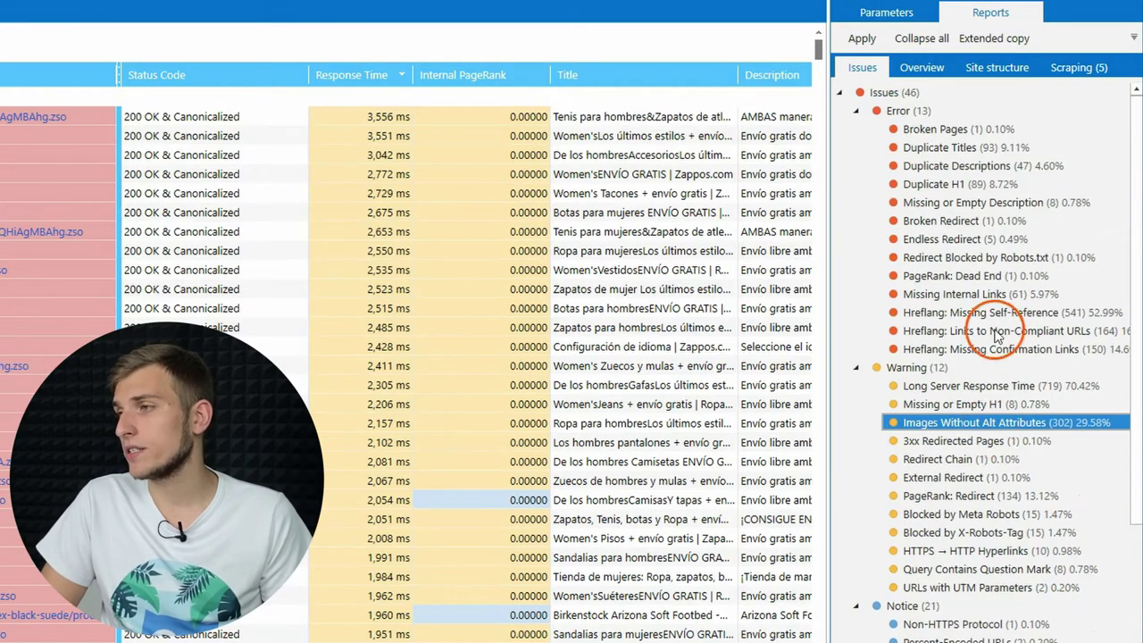
pyautogui.click(959, 257)
pyautogui.click(961, 205)
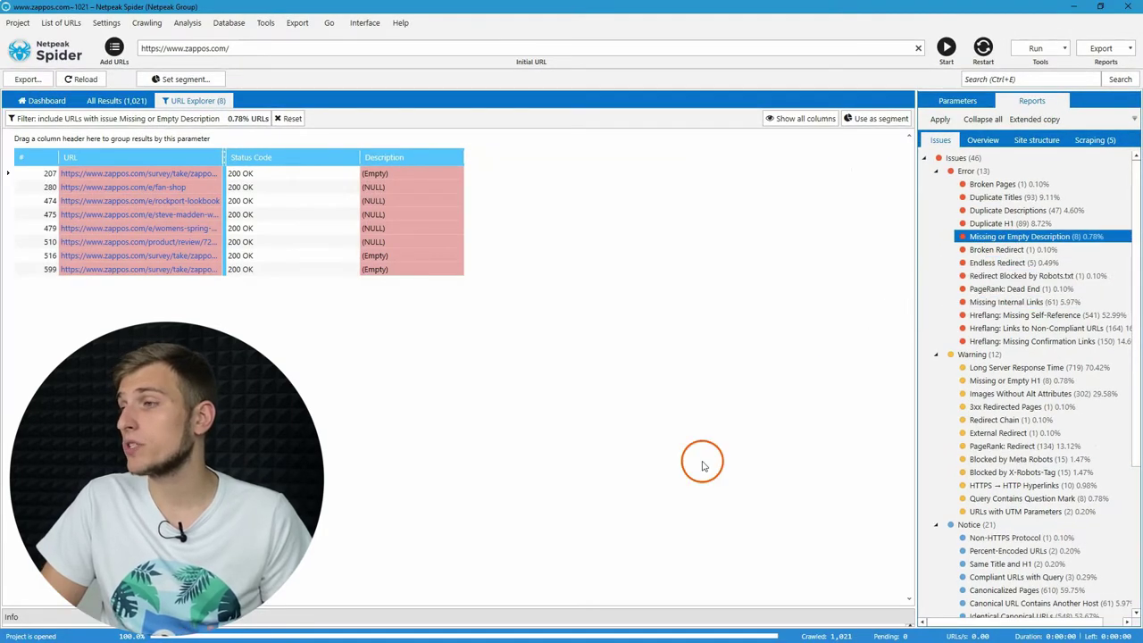
pyautogui.moveTo(603, 614); pyautogui.dragTo(601, 346)
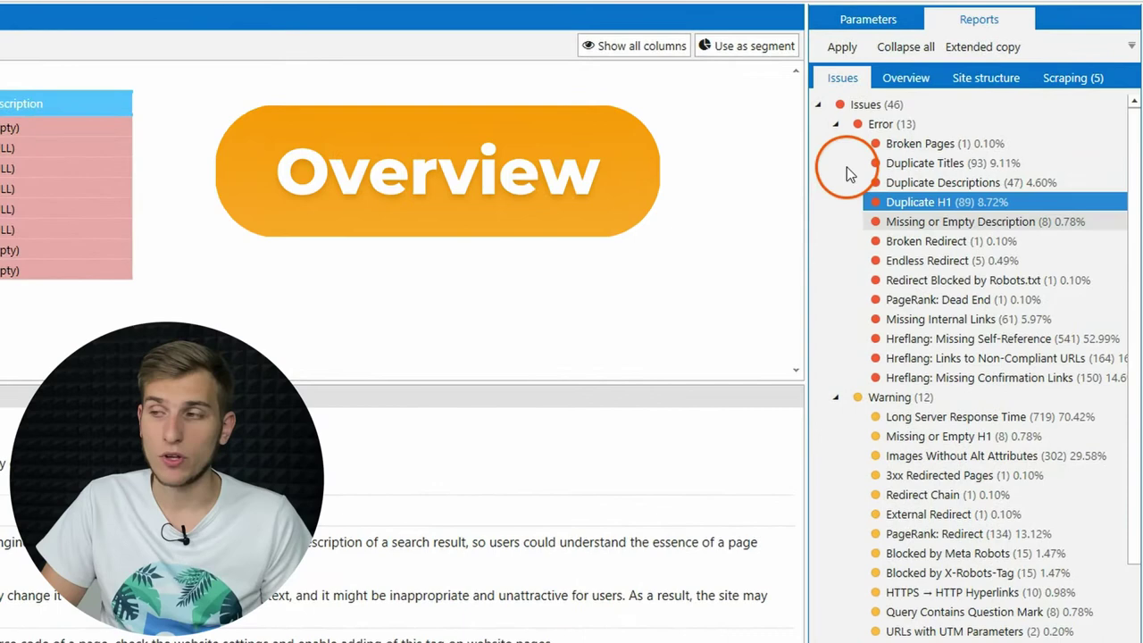
# In Overview, view the Compliant, Noindex, Internal, Nofollow and HTML page counts.
pyautogui.click(905, 77)
pyautogui.click(937, 162)
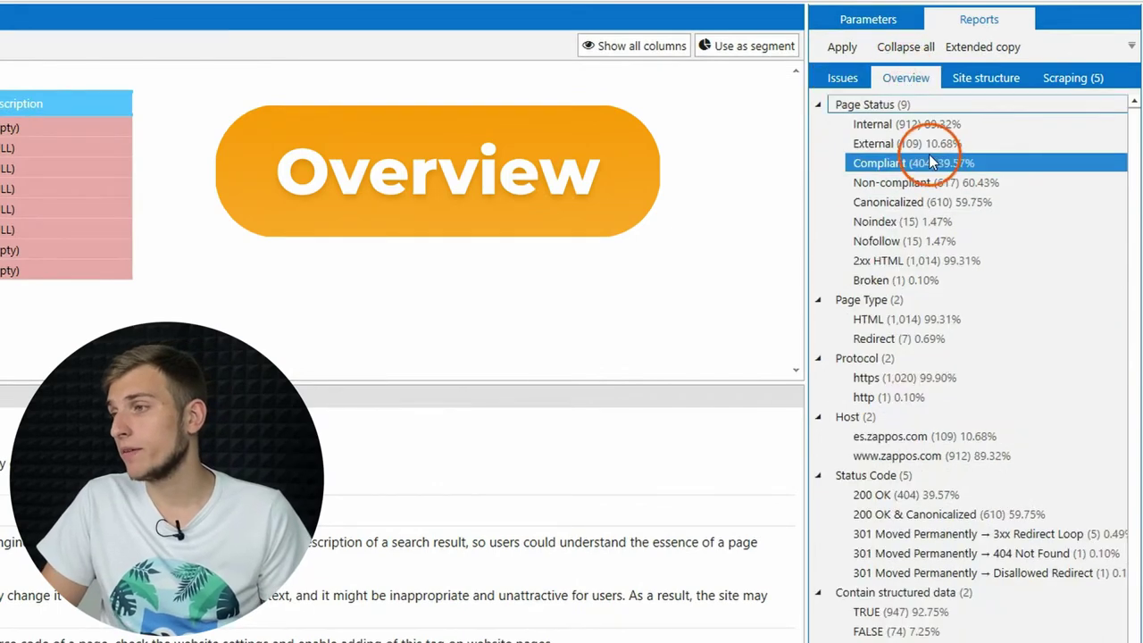
pyautogui.scroll(-5, 936, 161)
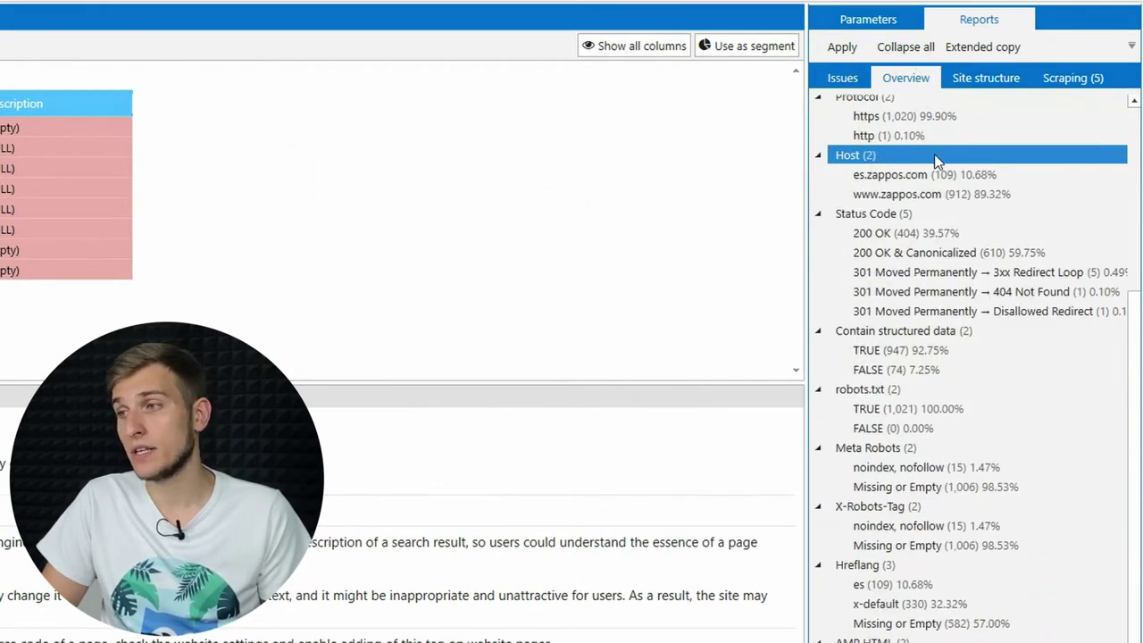
pyautogui.click(937, 230)
pyautogui.scroll(5, 937, 223)
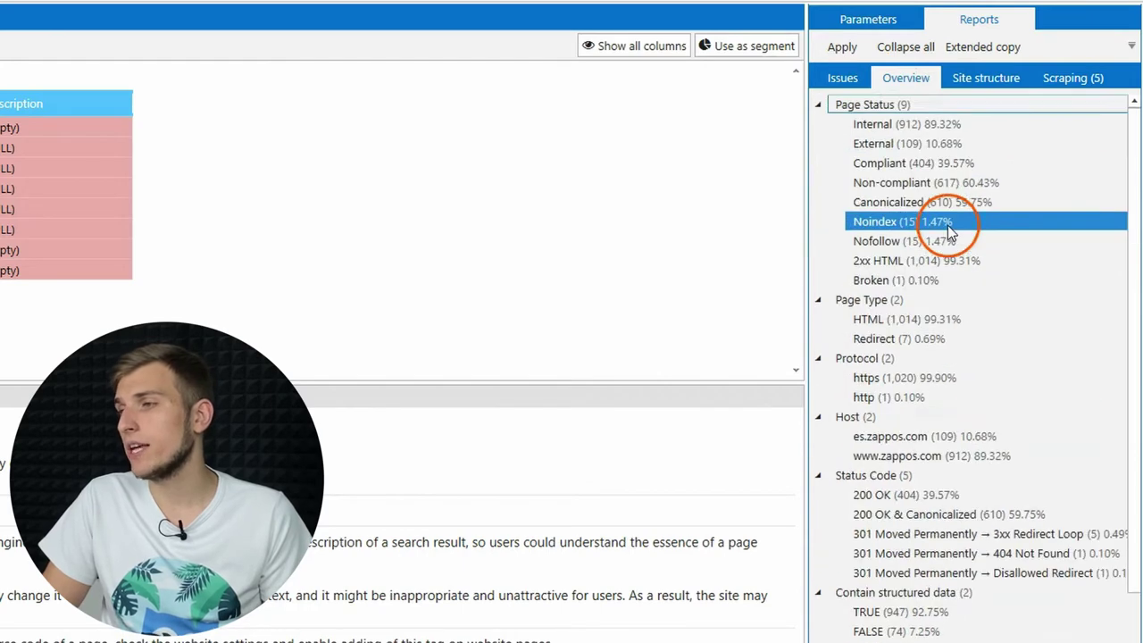
pyautogui.click(943, 126)
pyautogui.click(942, 241)
pyautogui.click(944, 318)
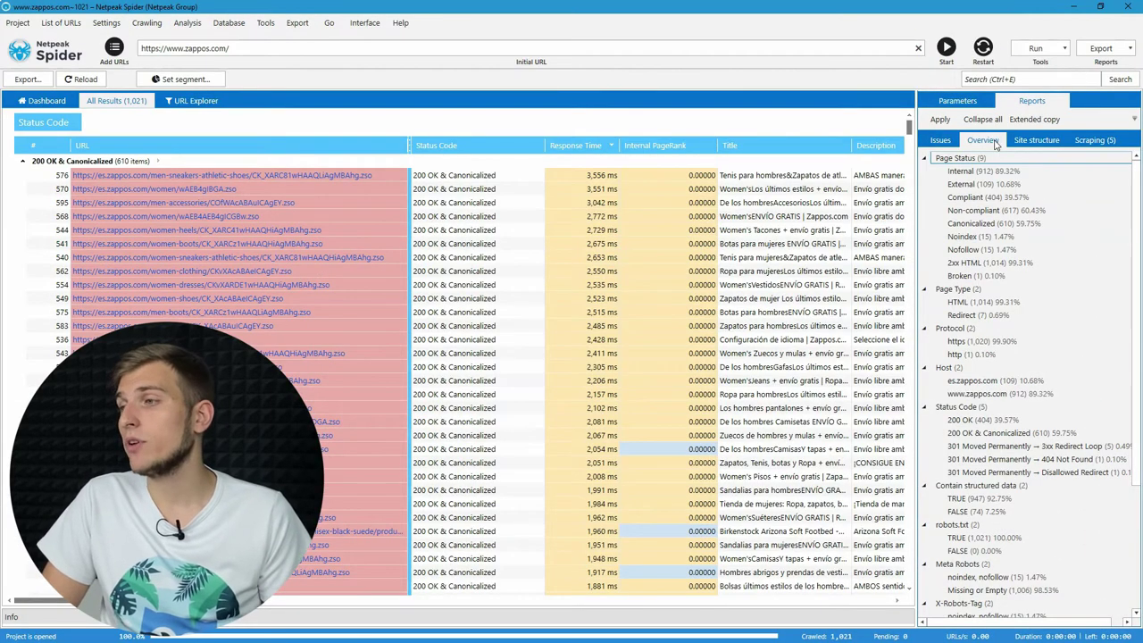
# Open Site structure and expand es.zappos.com to list its 109 URLs.
pyautogui.click(1044, 141)
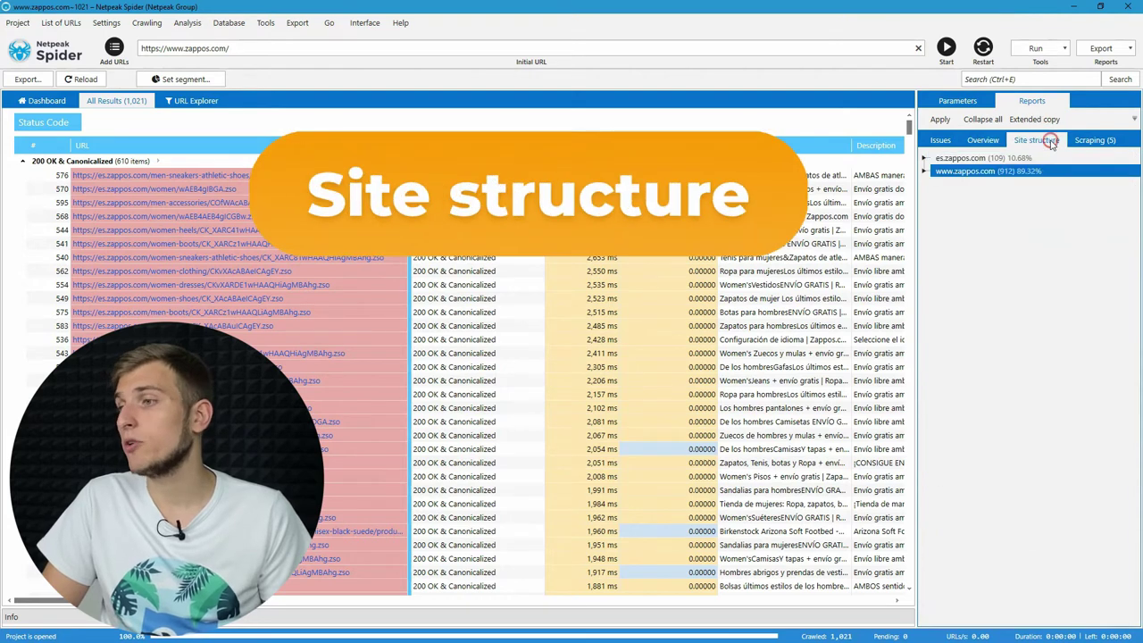
pyautogui.click(921, 160)
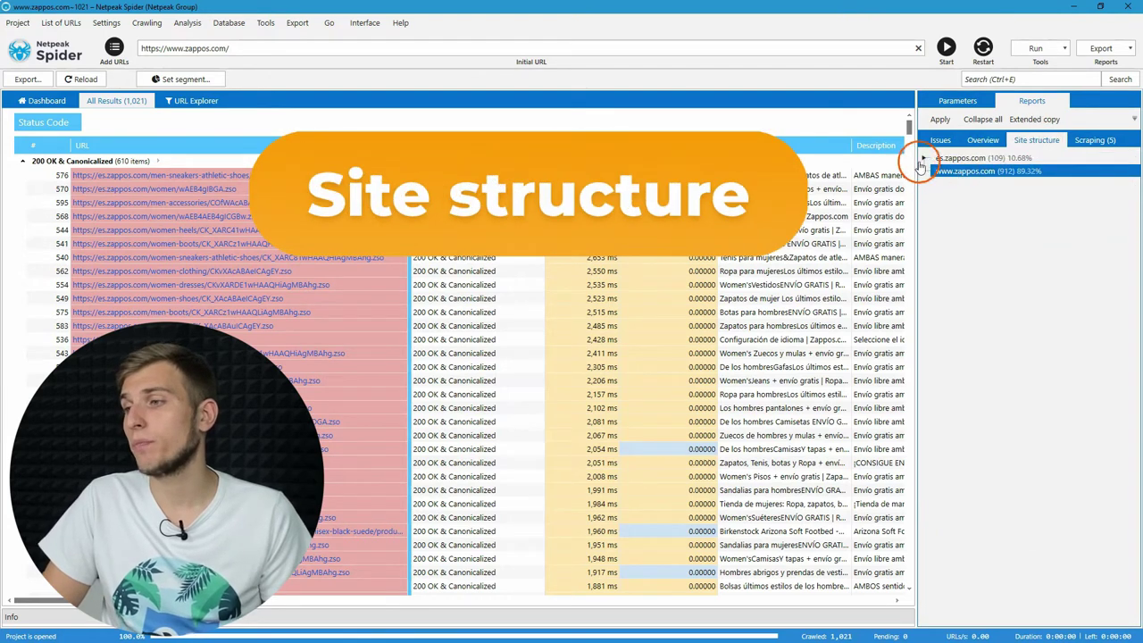
pyautogui.click(924, 159)
pyautogui.click(965, 159)
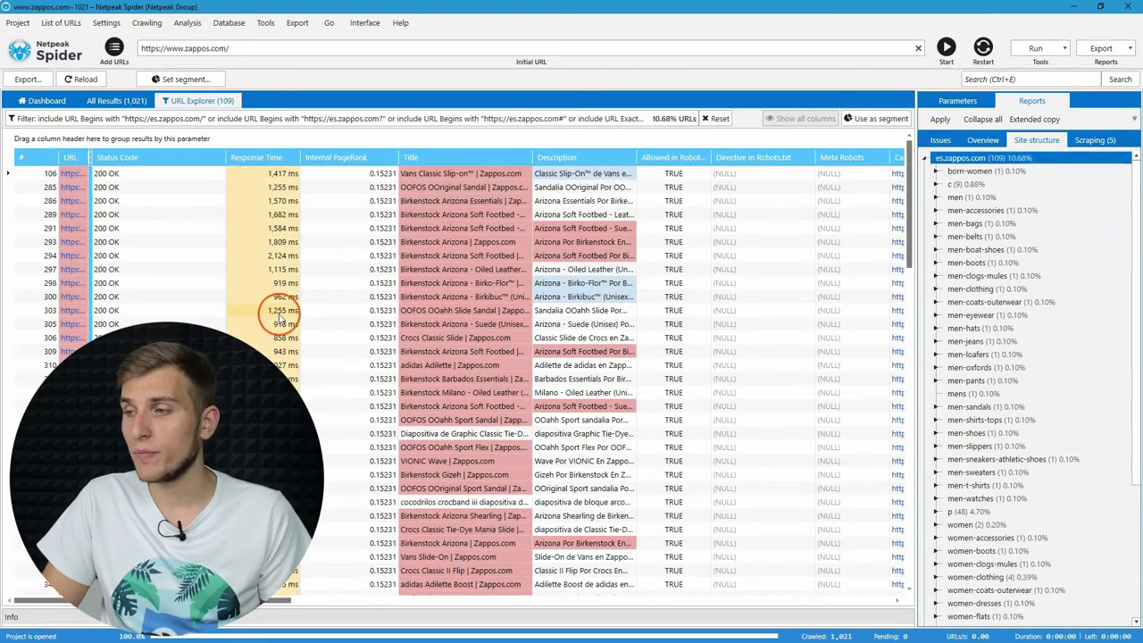
# Scroll the es.zappos.com URL list and look through the Export menu before closing it.
pyautogui.scroll(-20, 348, 322)
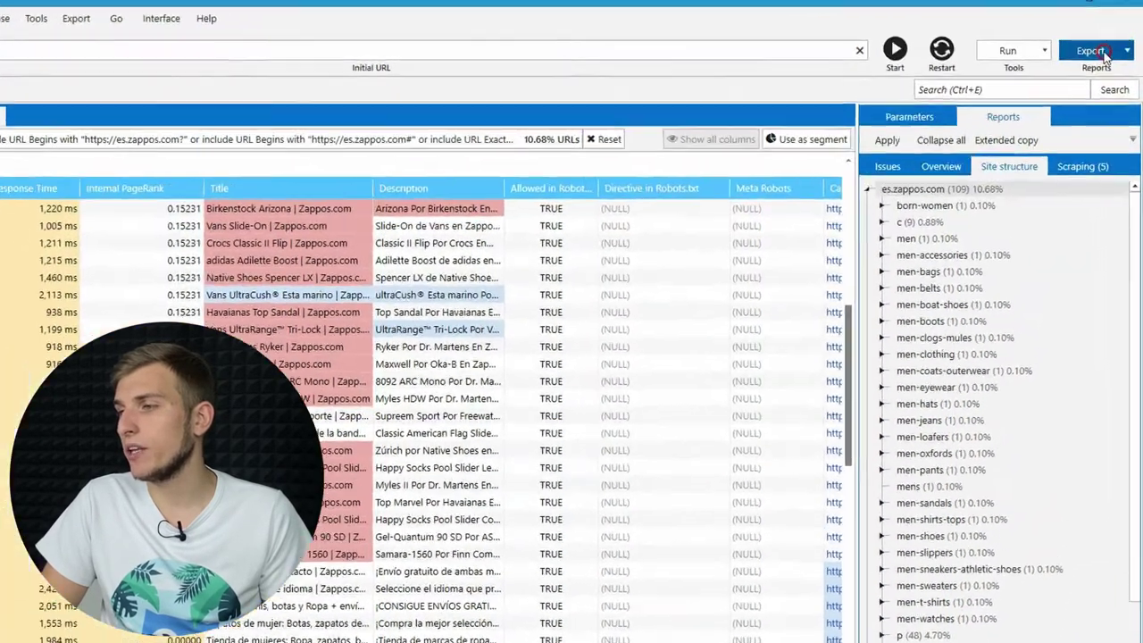
pyautogui.click(1108, 50)
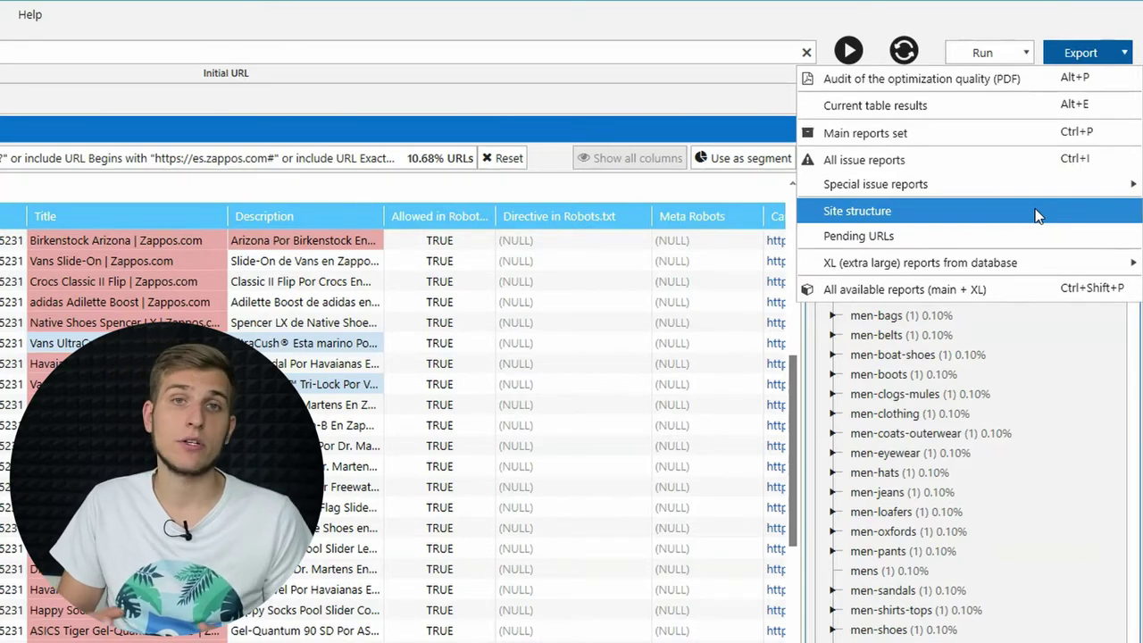
pyautogui.click(1037, 213)
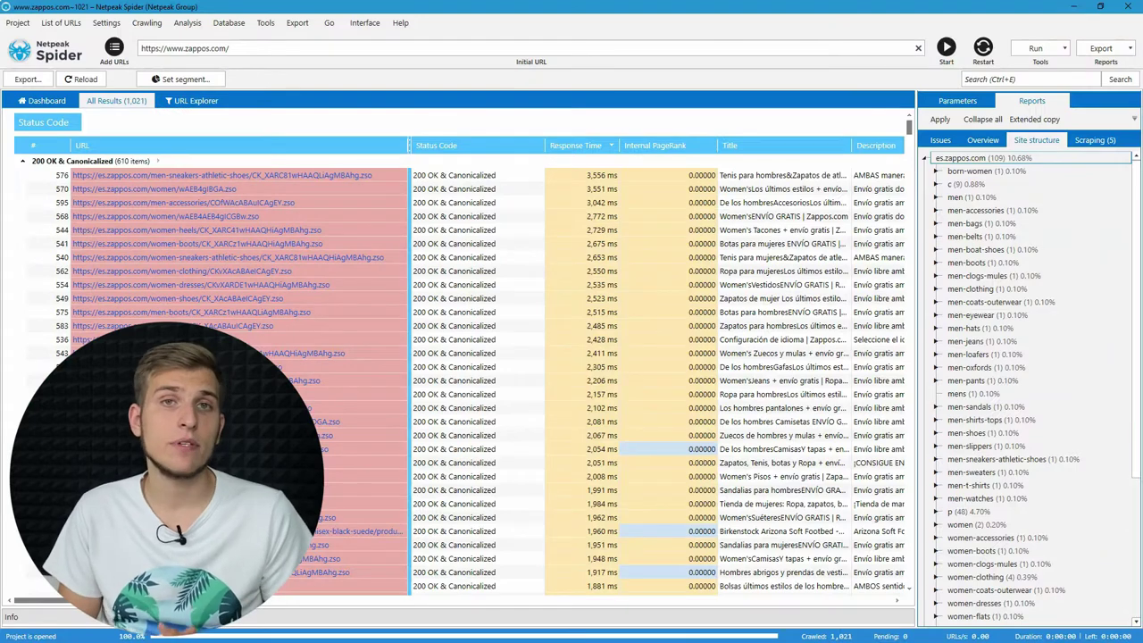
# In the Scraping report, compare the Price and Product Image found and not-found rows.
pyautogui.click(1096, 140)
pyautogui.click(1043, 207)
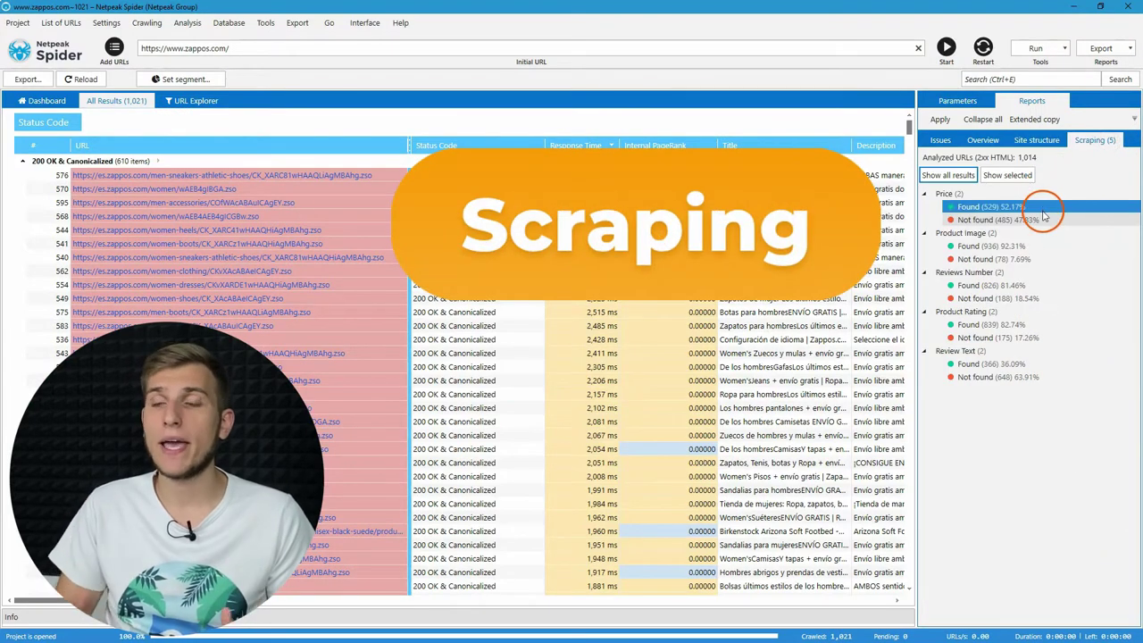
pyautogui.click(1038, 220)
pyautogui.click(1040, 259)
pyautogui.click(1034, 221)
pyautogui.click(1027, 209)
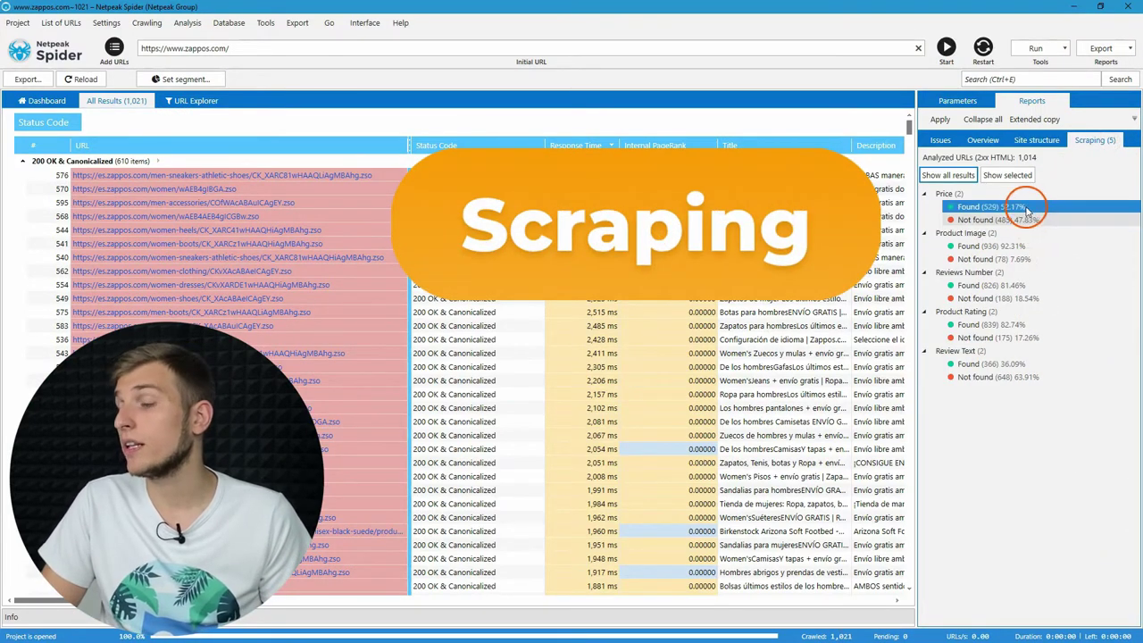
# Review the overview of all scraped data, then filter to the 826 pages with Reviews Number found.
pyautogui.click(950, 176)
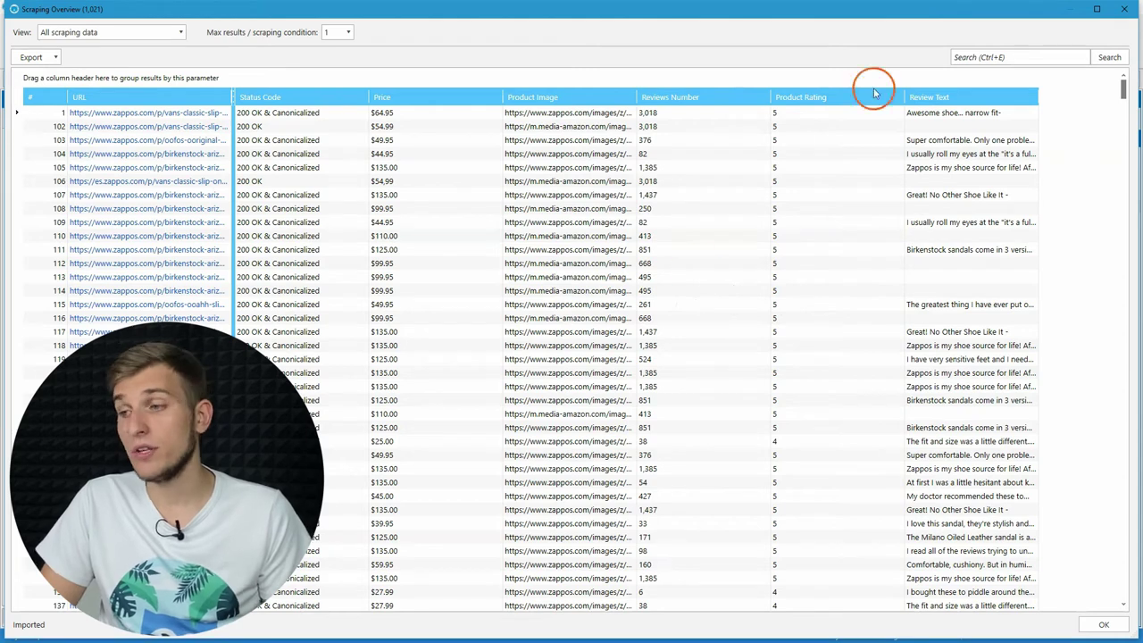
pyautogui.click(1127, 11)
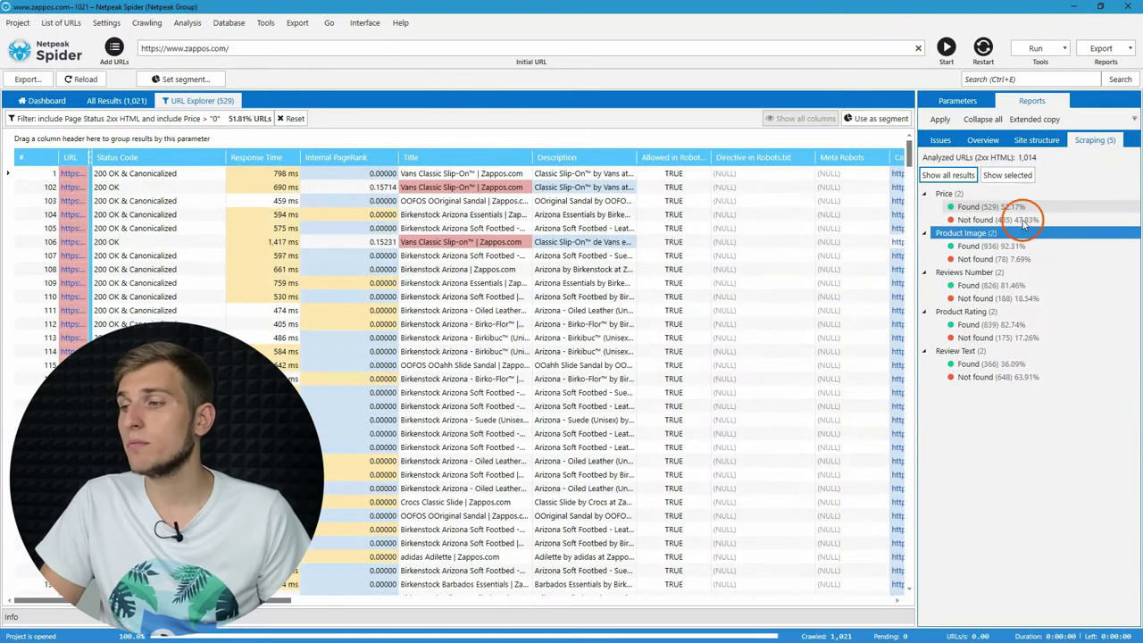
pyautogui.click(1026, 249)
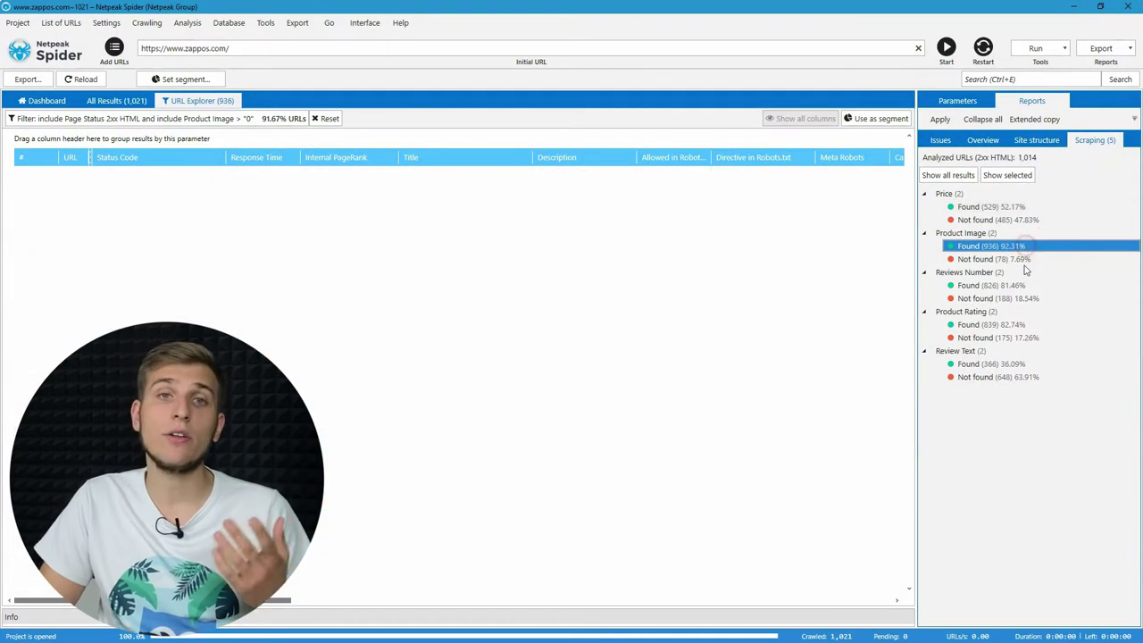
pyautogui.keyDown('ctrl'); pyautogui.click(1020, 285); pyautogui.keyUp('ctrl')
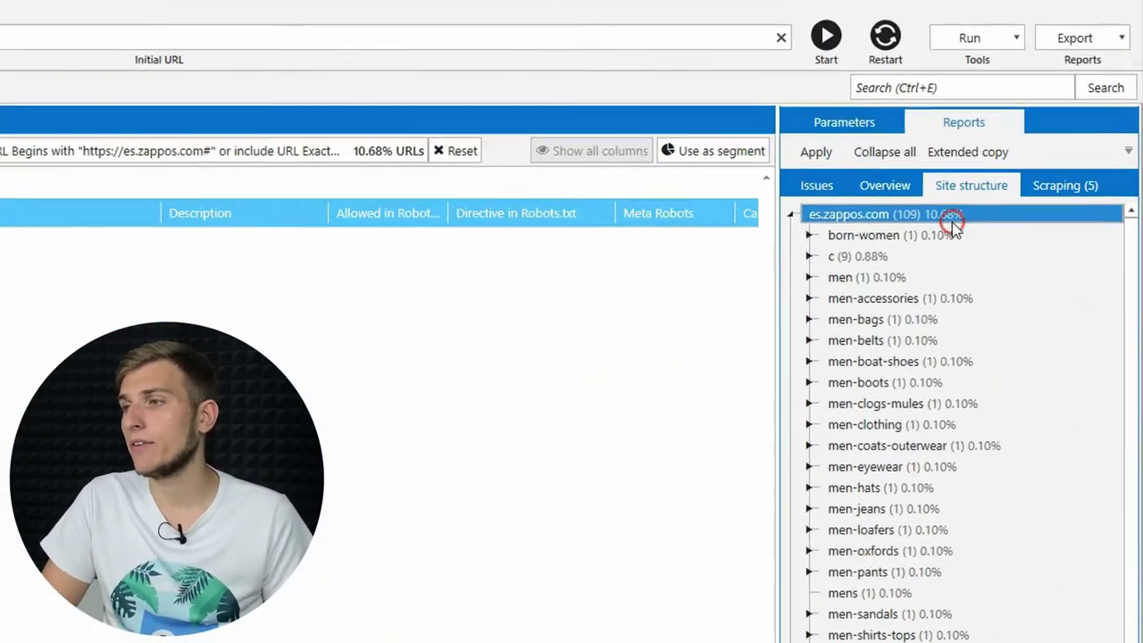
# Use the 109 es.zappos.com URLs as a segment and check its Issues and Overview reports.
pyautogui.click(741, 156)
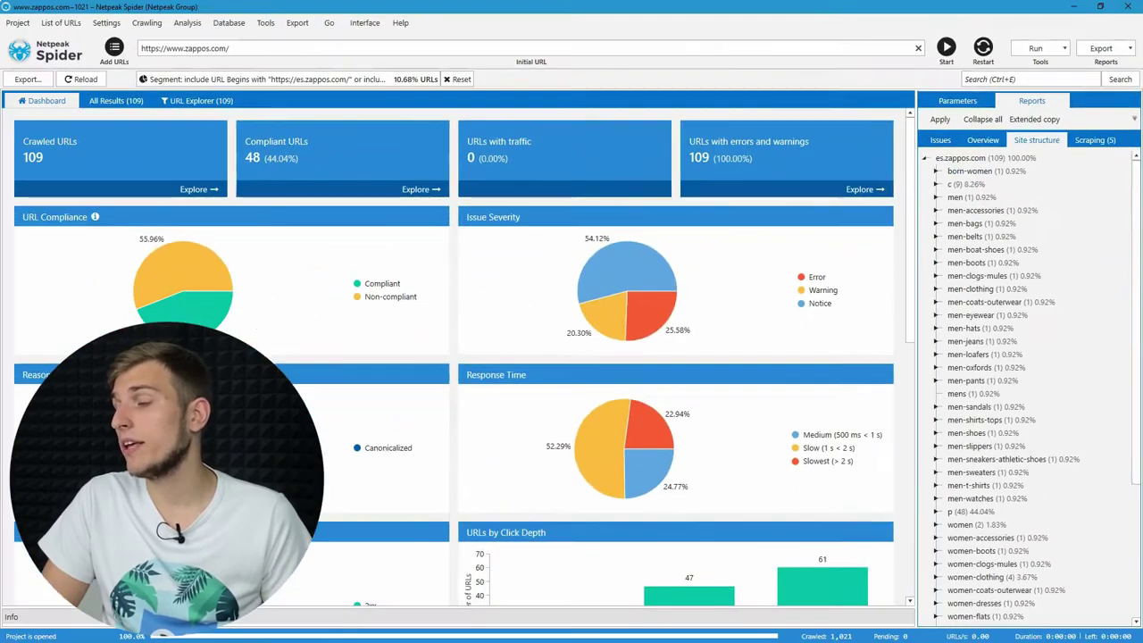
pyautogui.click(940, 139)
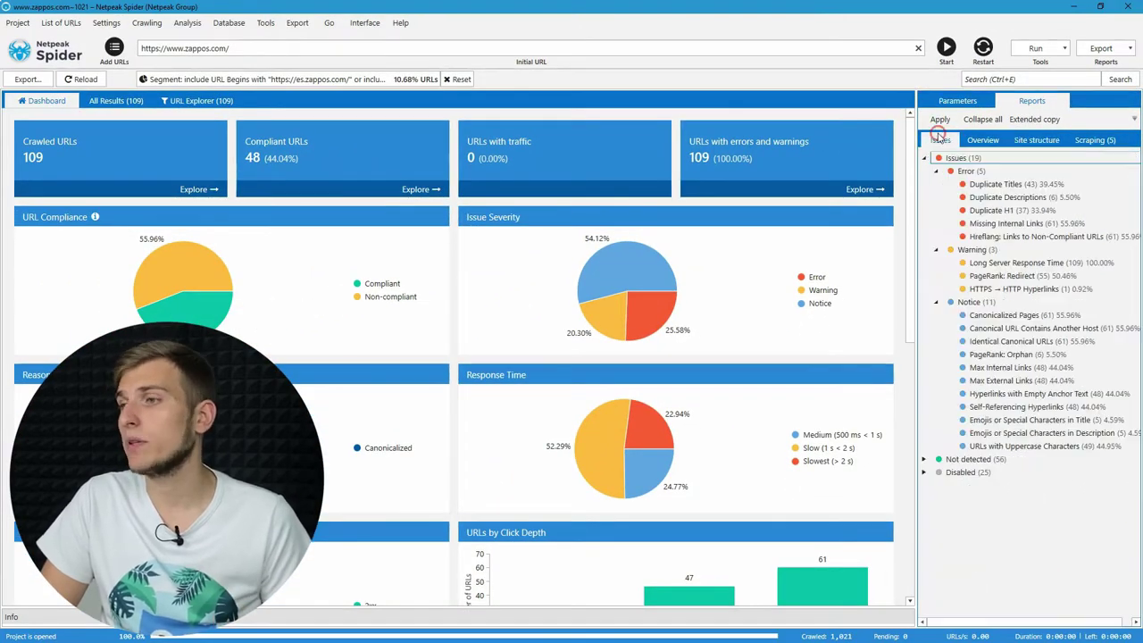
pyautogui.click(1017, 263)
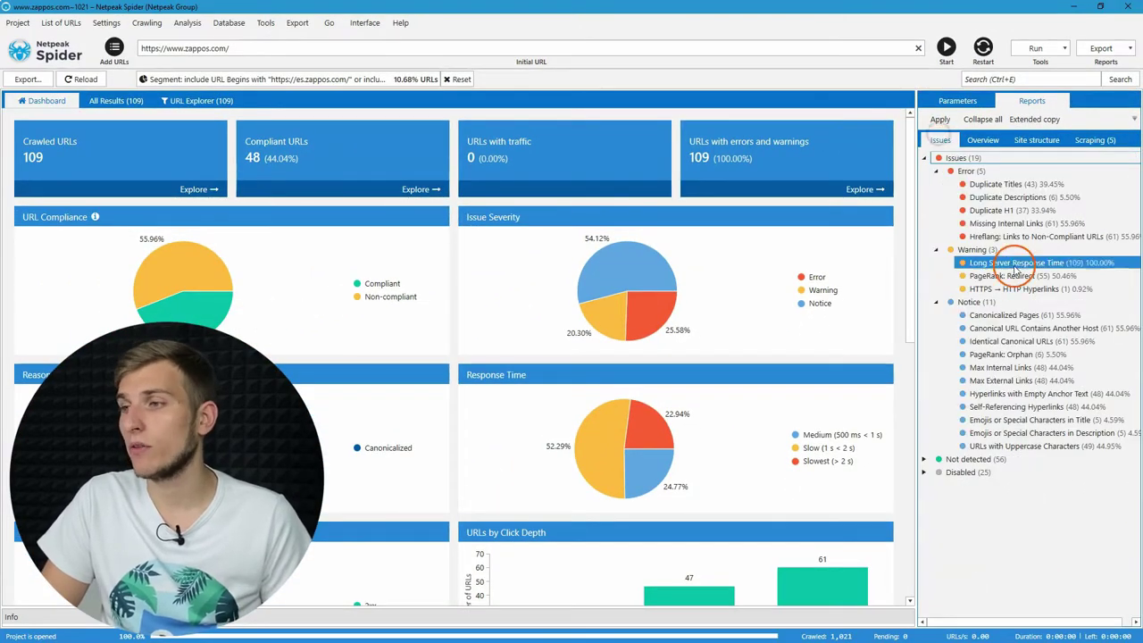
pyautogui.click(984, 140)
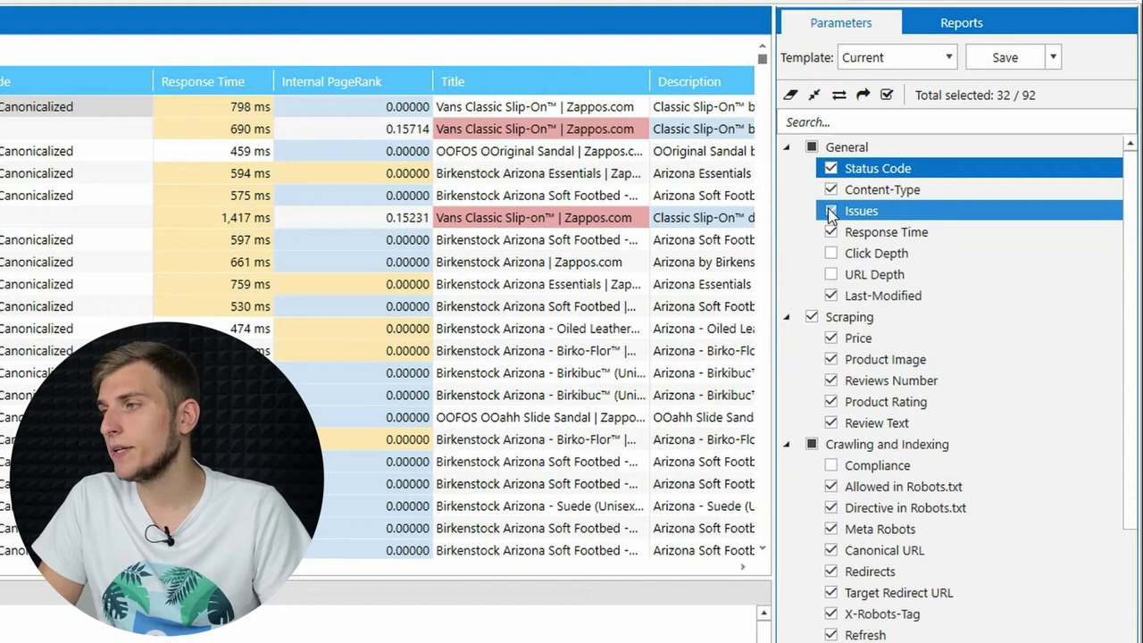
# Deselect the Status Code and Content-Type parameters.
pyautogui.click(830, 168)
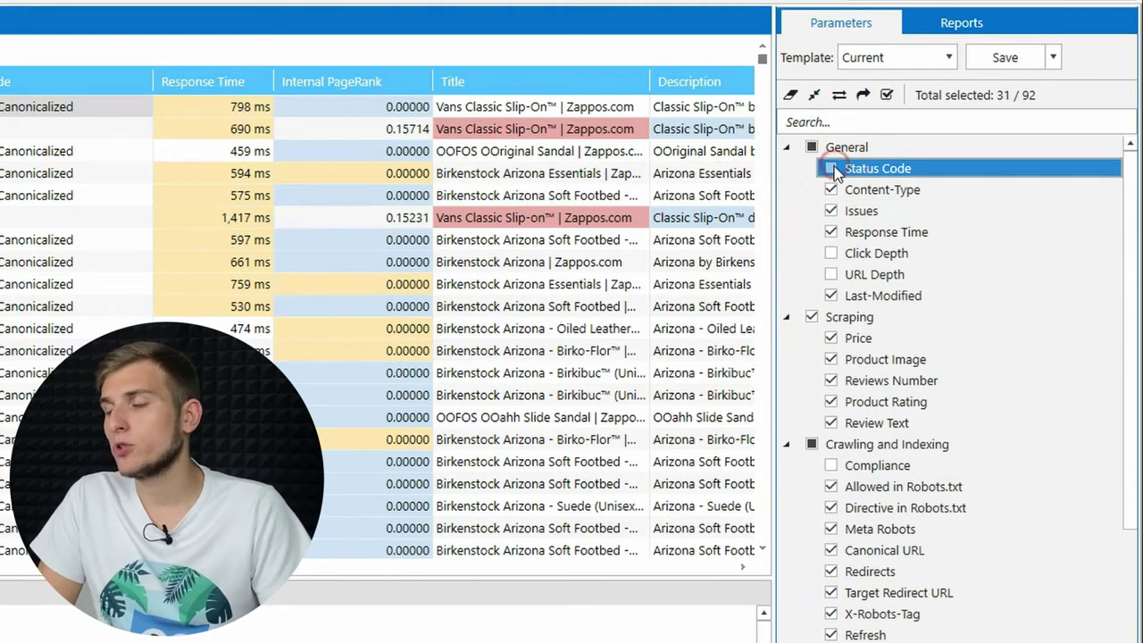
pyautogui.click(830, 189)
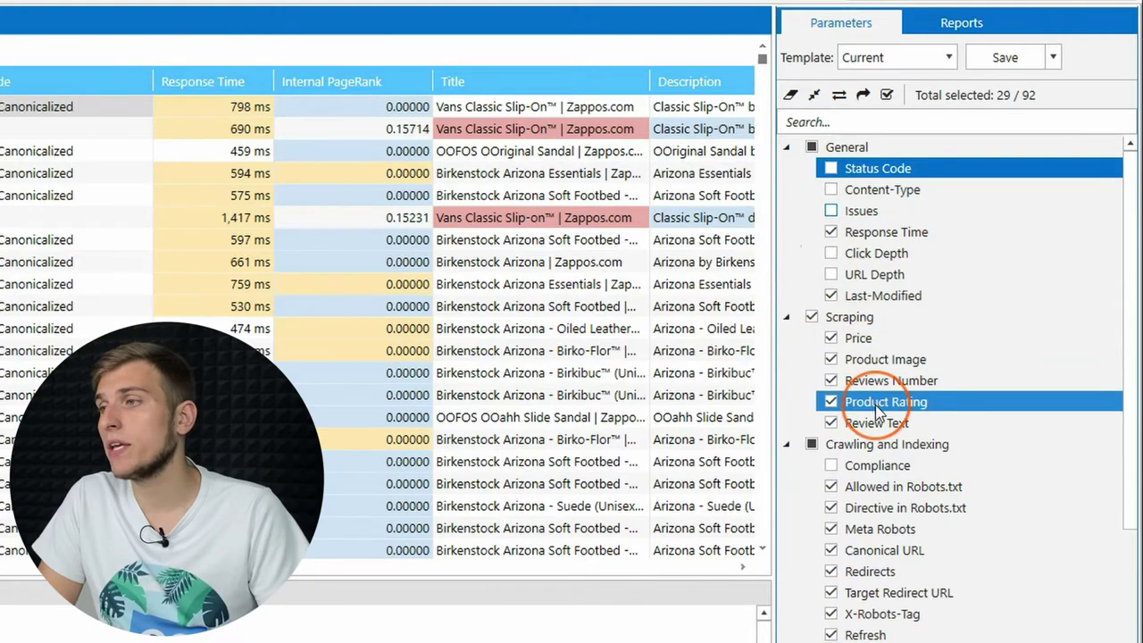
pyautogui.scroll(-9, 875, 404)
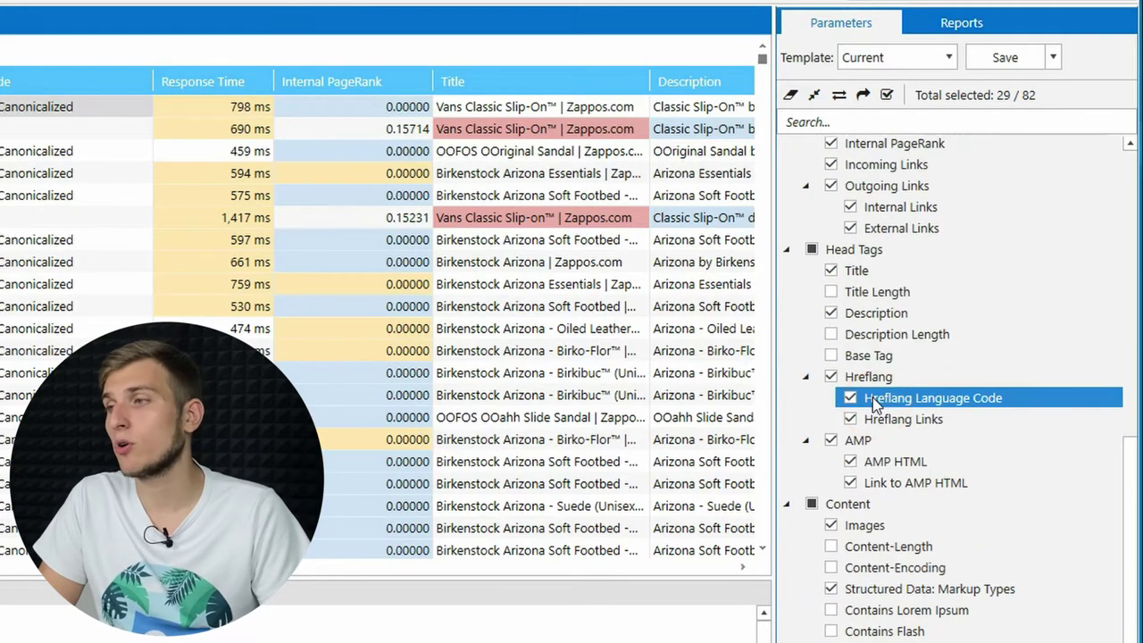
# Search parameters for 'imag', jump to the Images column, then clear the search.
pyautogui.click(933, 121)
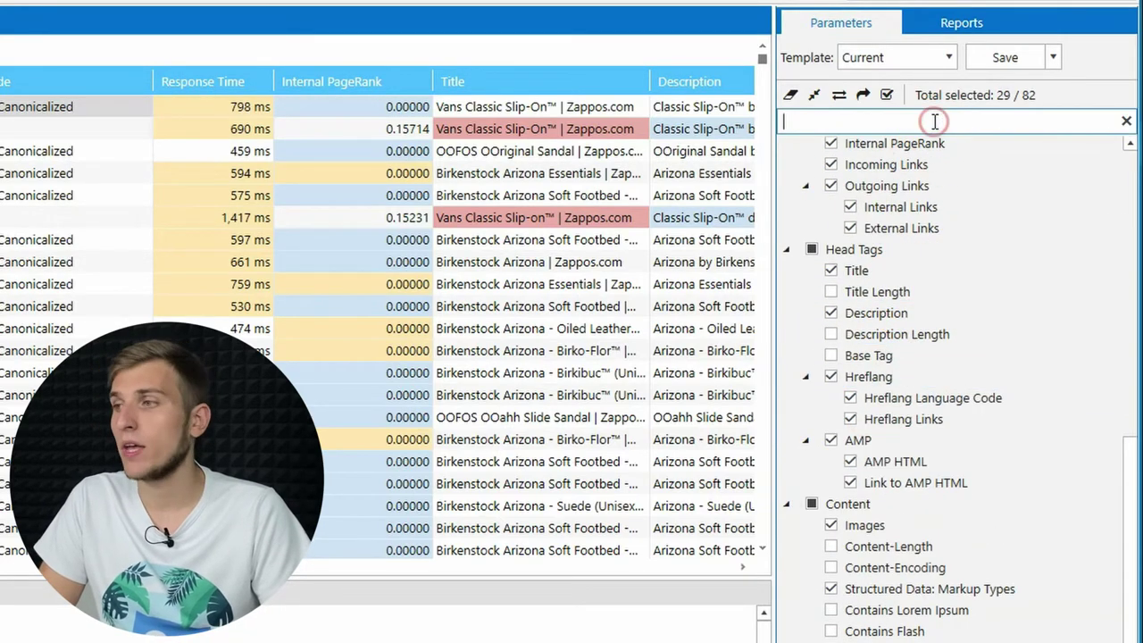
pyautogui.write('imag')
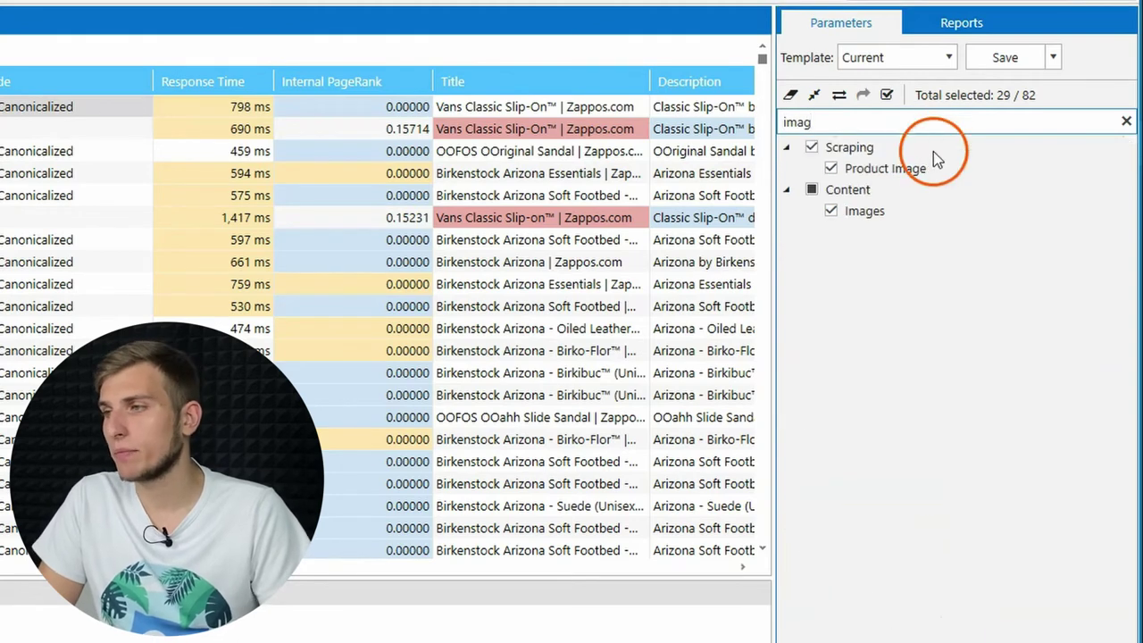
pyautogui.click(864, 212)
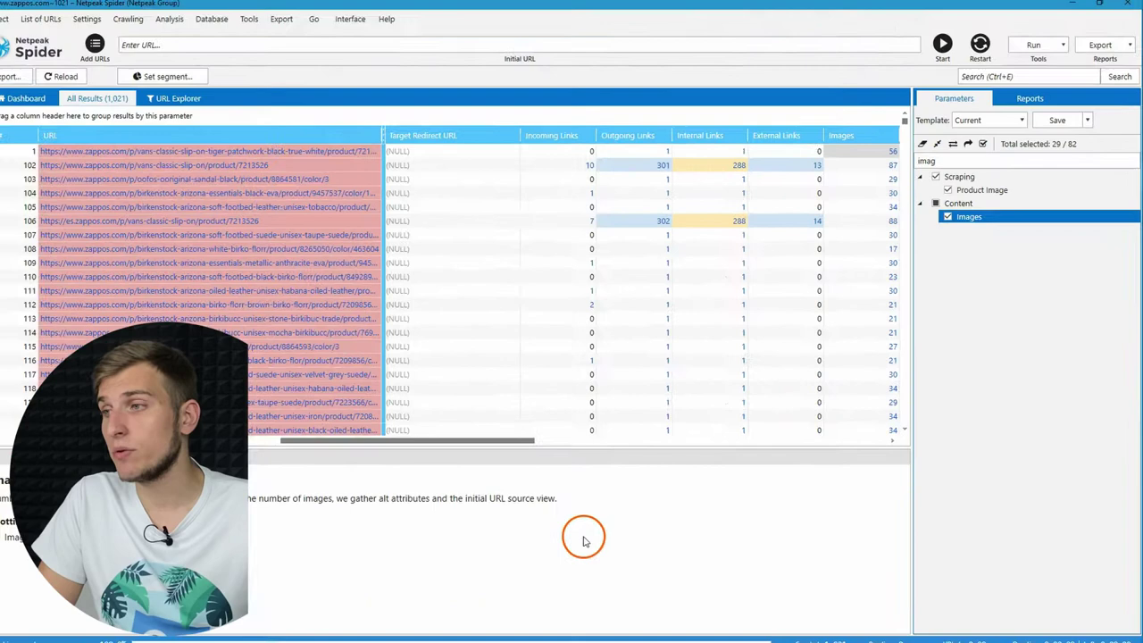
pyautogui.click(1132, 162)
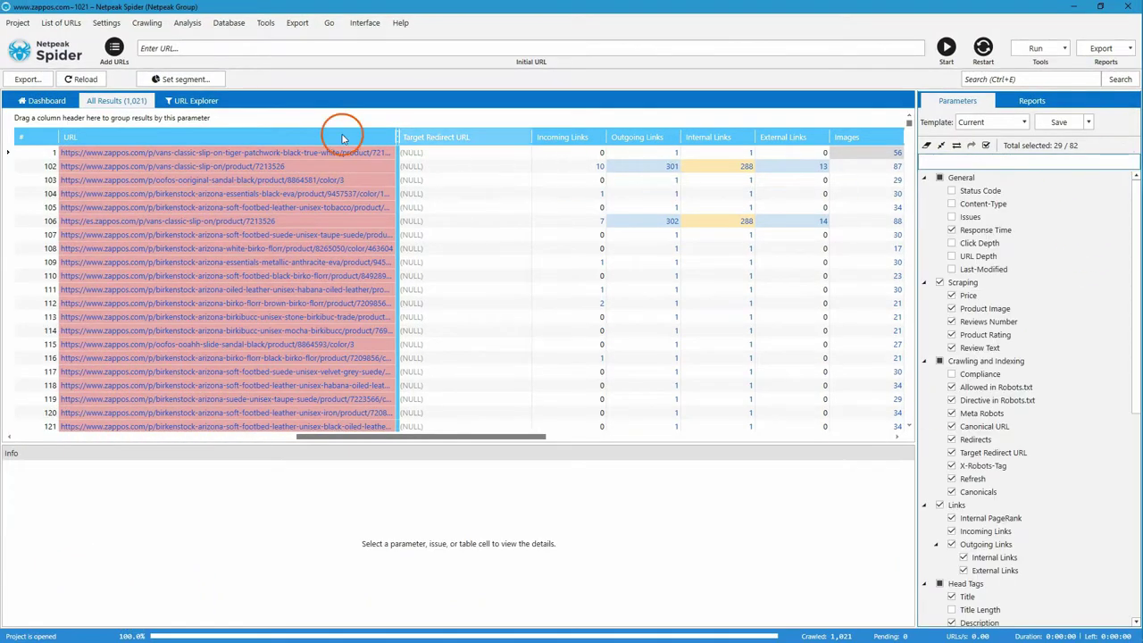
# Open the General crawl settings and turn on JavaScript rendering with AJAX timeout.
pyautogui.click(106, 22)
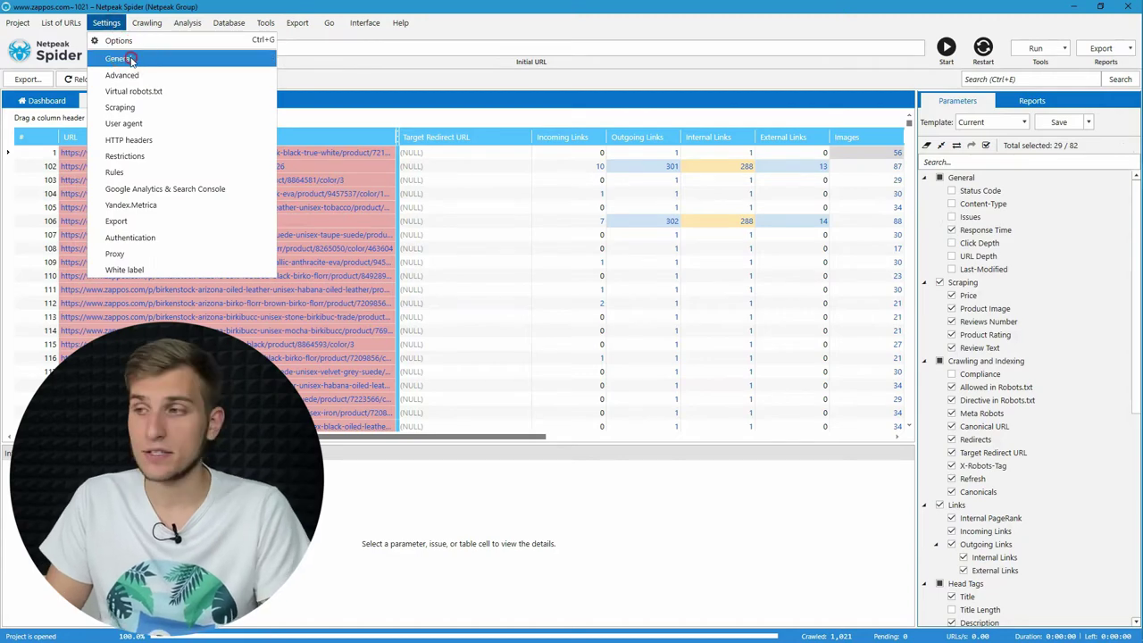
pyautogui.click(118, 58)
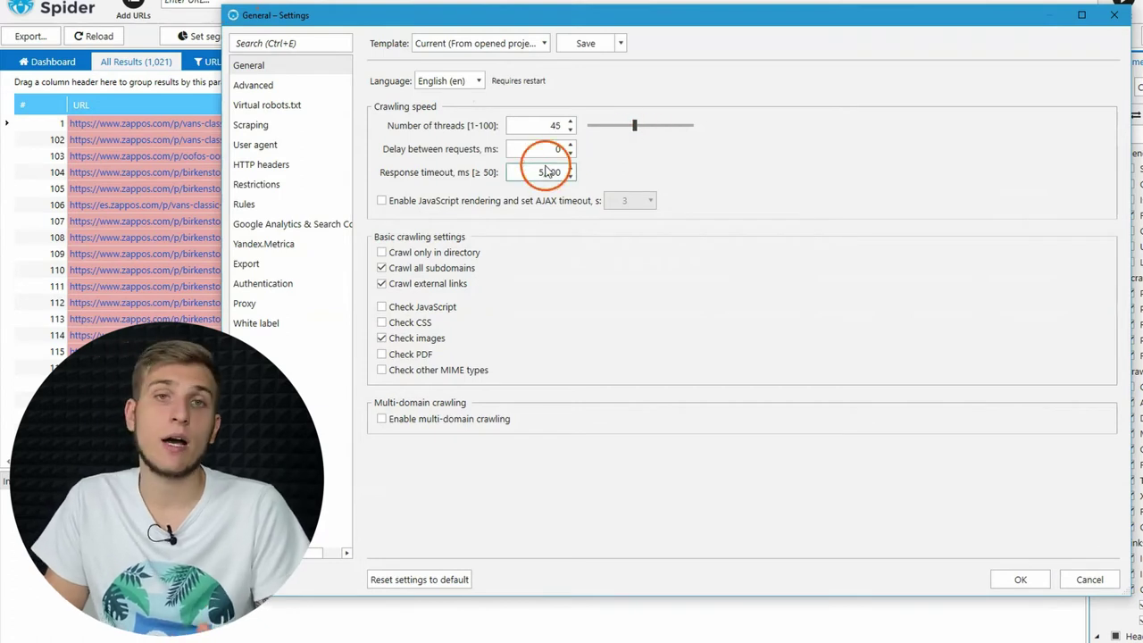
pyautogui.click(384, 202)
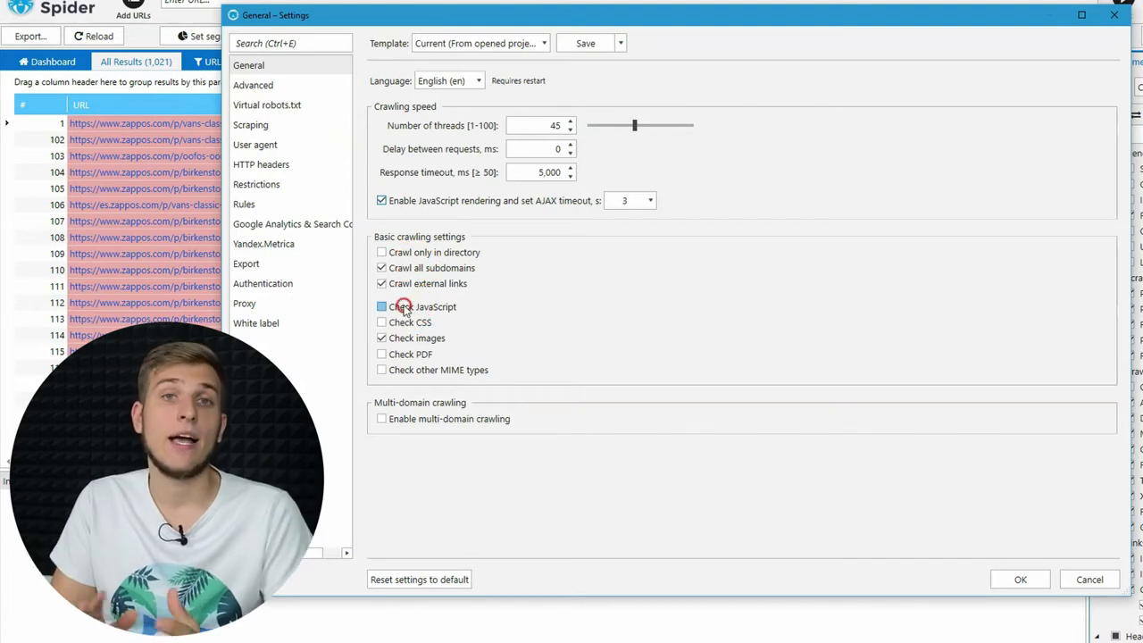
# Enable multi-domain crawling and bring up the Advanced settings page.
pyautogui.click(413, 421)
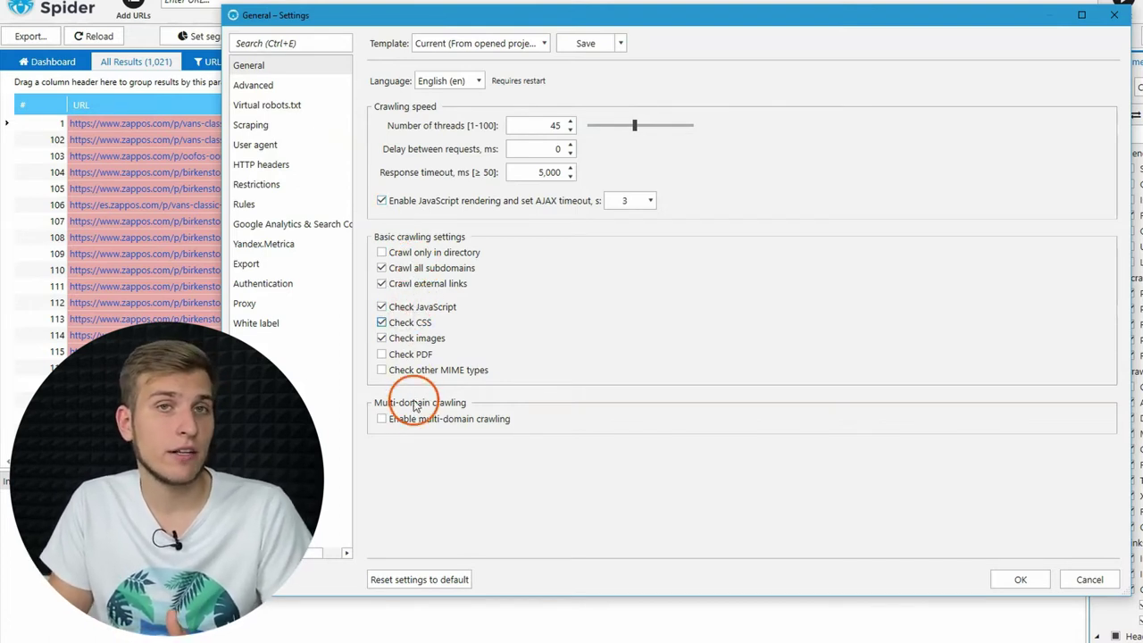
pyautogui.click(415, 425)
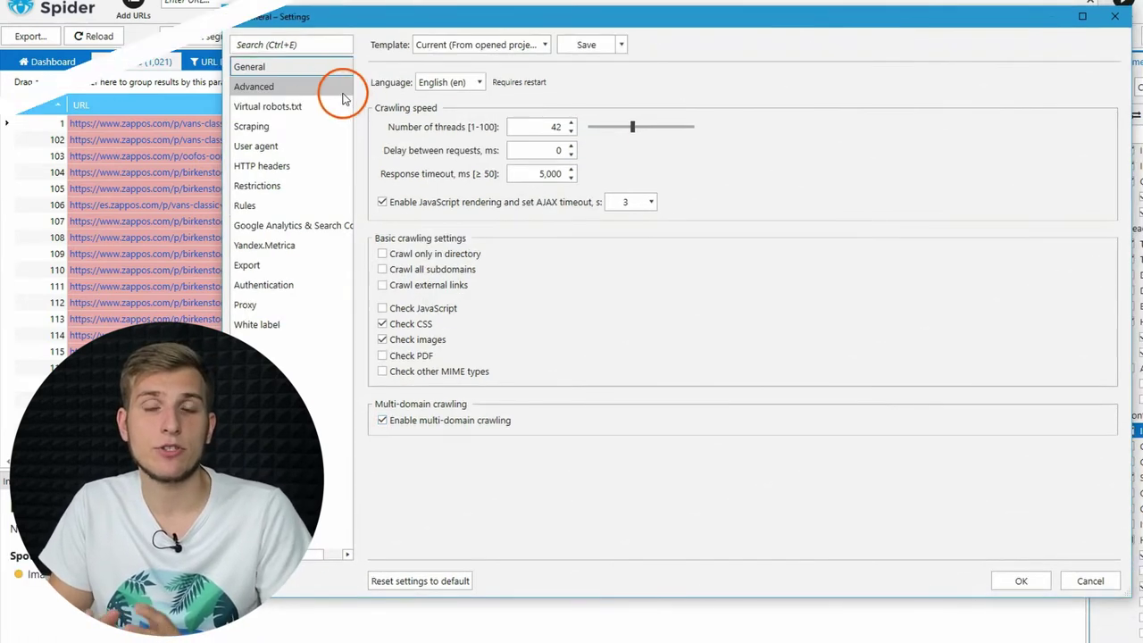
pyautogui.click(343, 94)
pyautogui.click(343, 94)
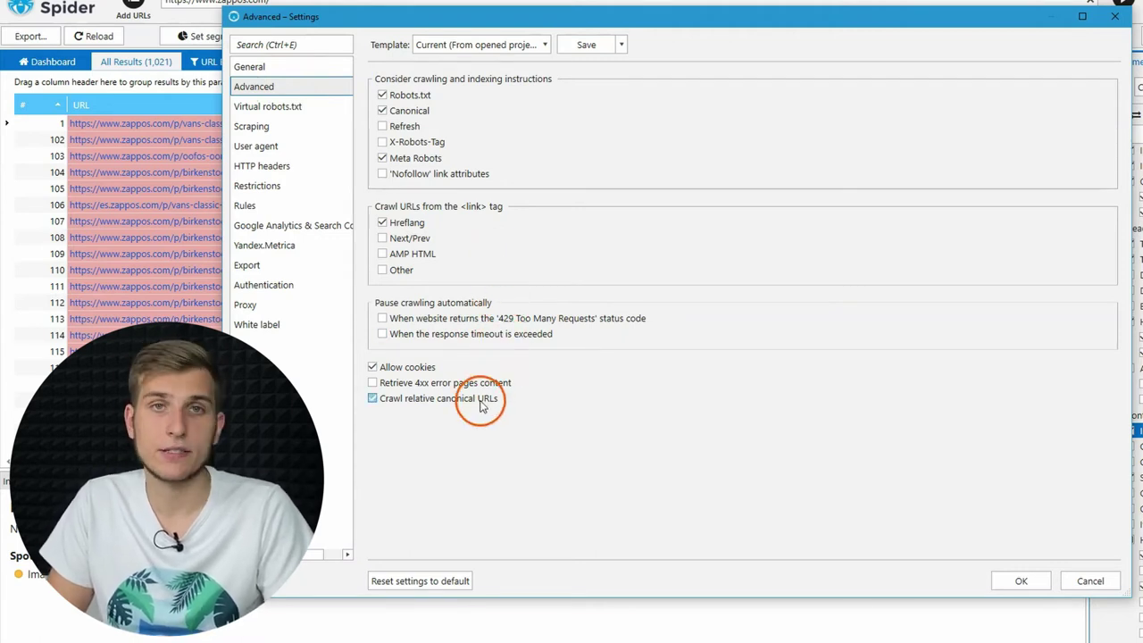
# Move past Virtual robots.txt to the Scraping settings listing the Price, Product Image and Reviews extractors.
pyautogui.click(297, 104)
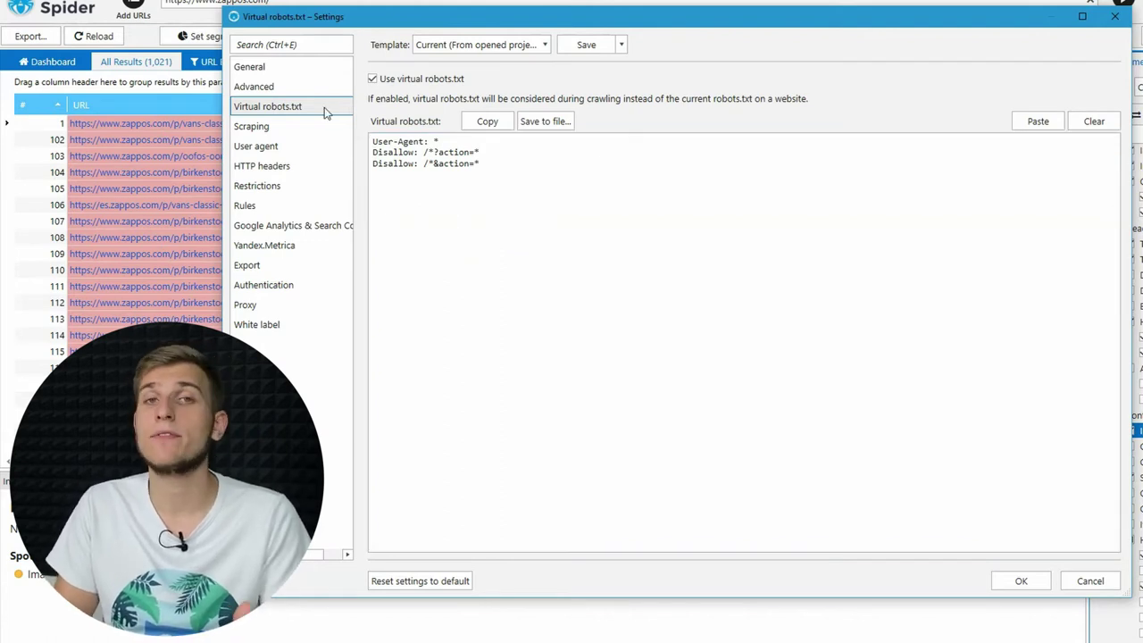
pyautogui.click(294, 126)
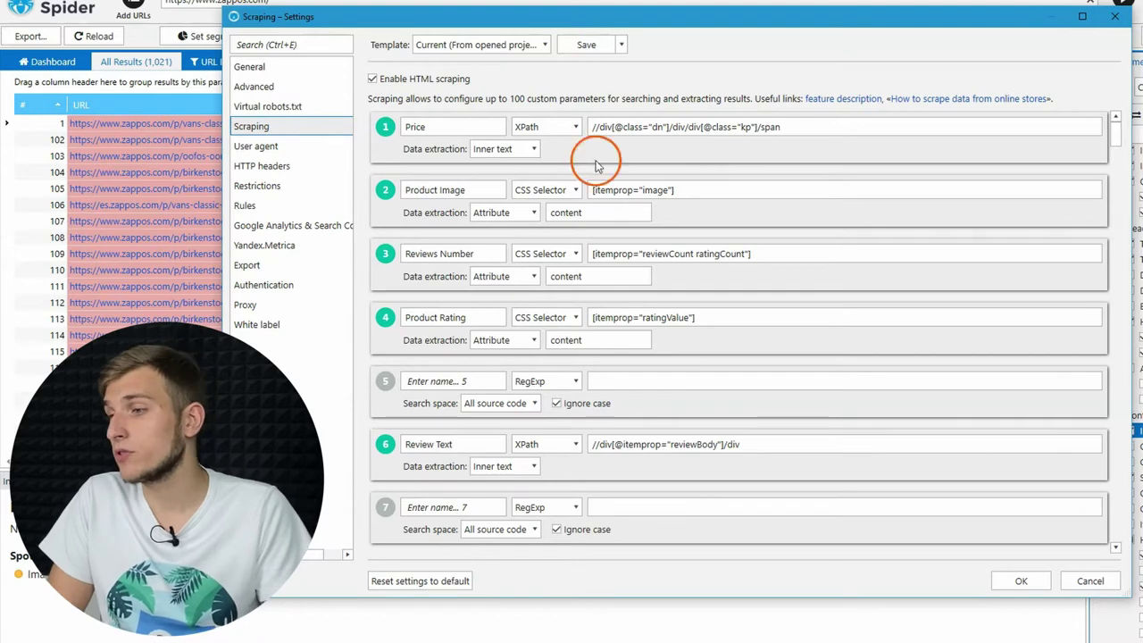
# Browse the user agent tree: search engine, Chrome, Firefox and Yahoo Slurp agents.
pyautogui.click(263, 144)
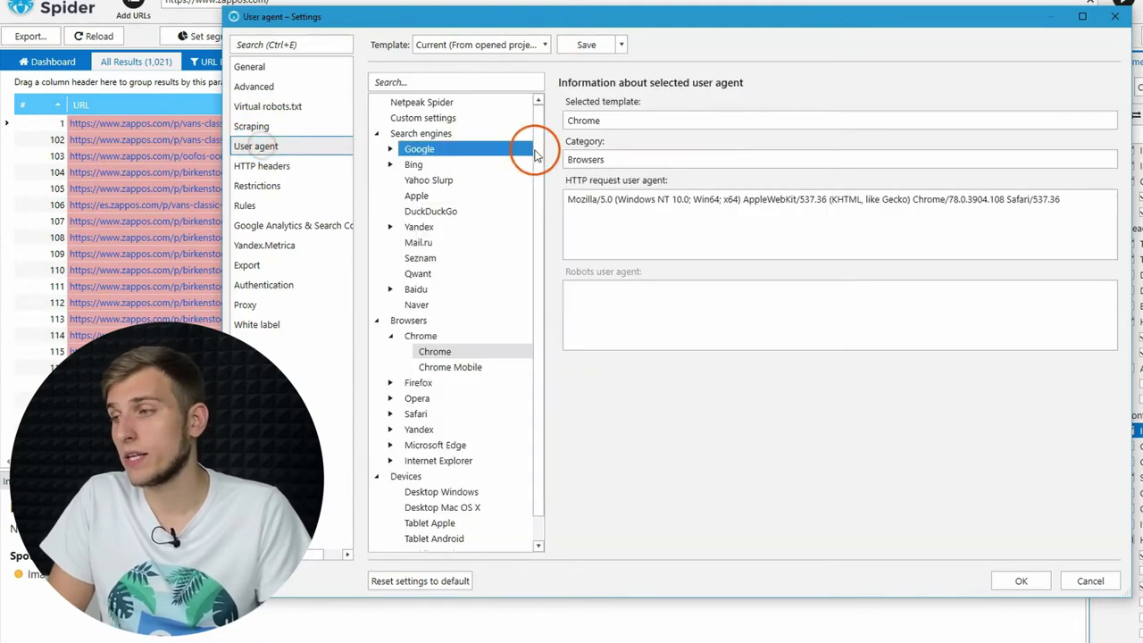
pyautogui.click(436, 134)
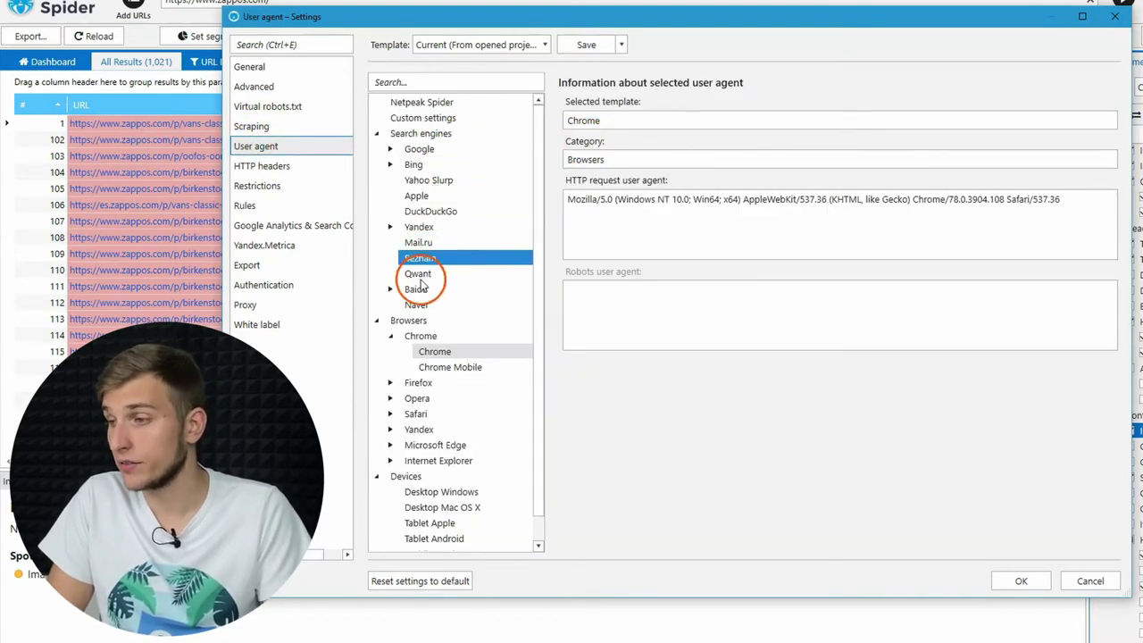
pyautogui.click(410, 338)
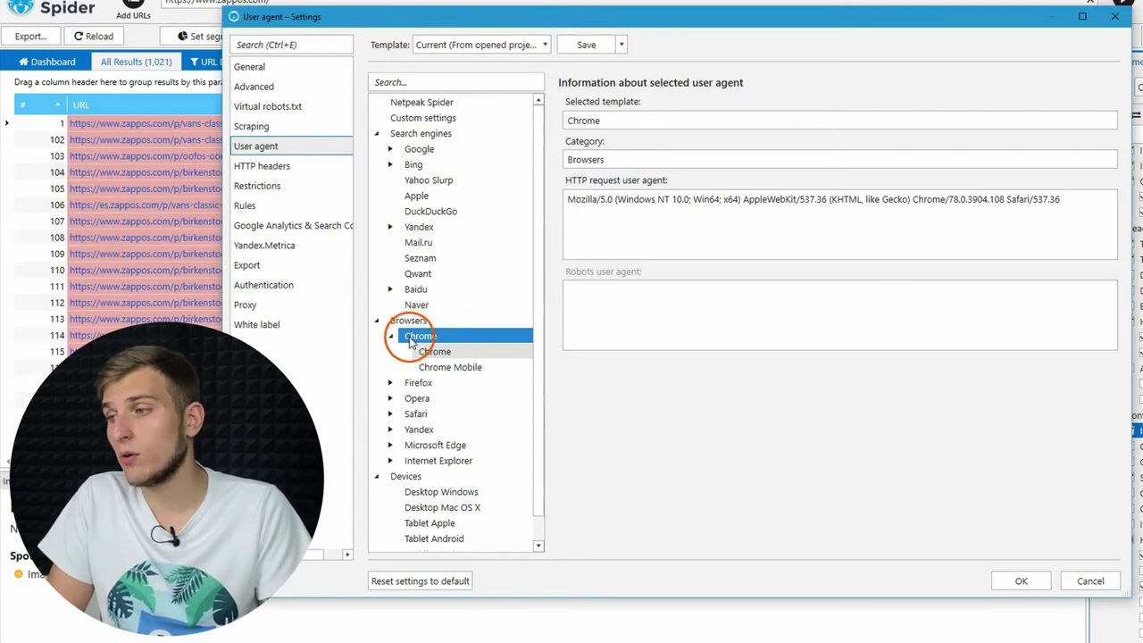
pyautogui.click(409, 383)
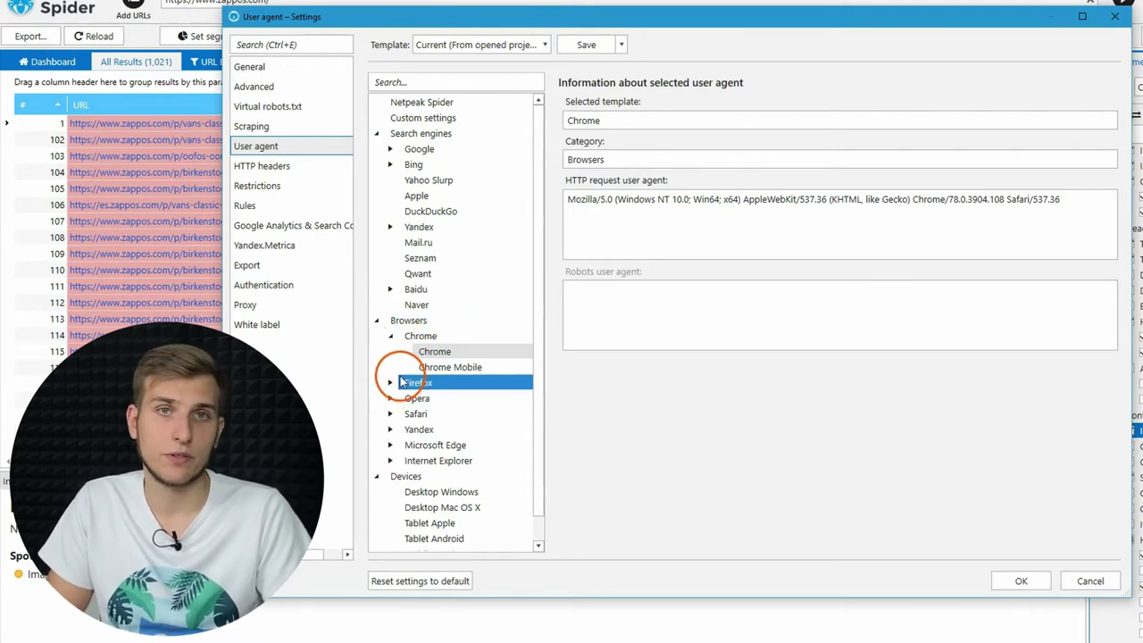
pyautogui.click(428, 180)
# Review custom HTTP headers, then view Restrictions with max crawling depth 3 and 5 redirects.
pyautogui.click(306, 166)
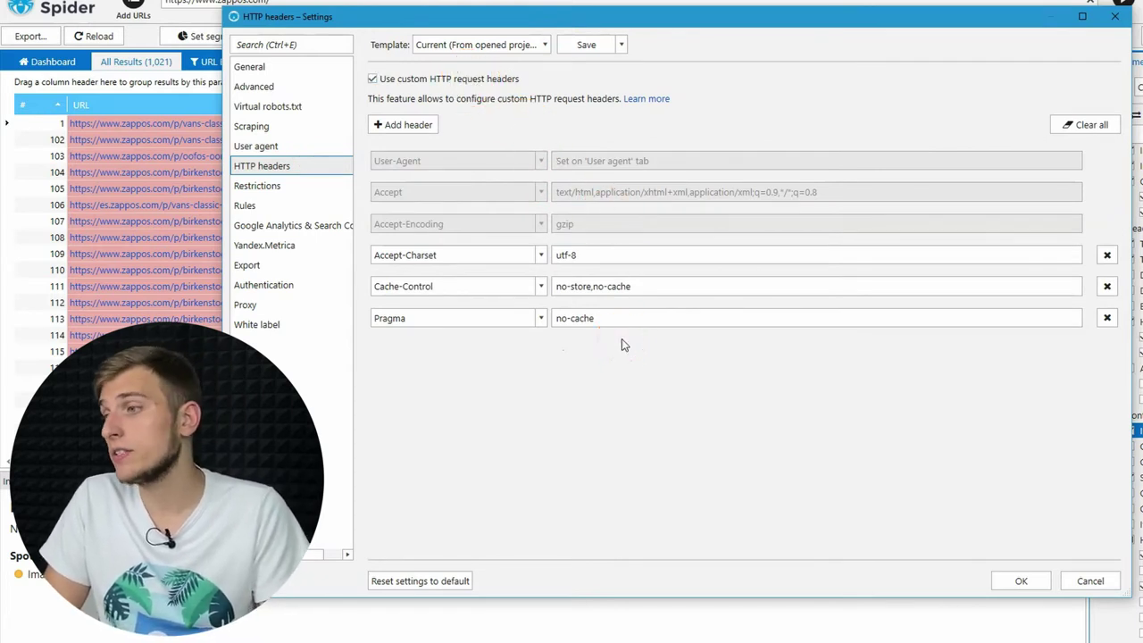
pyautogui.click(649, 381)
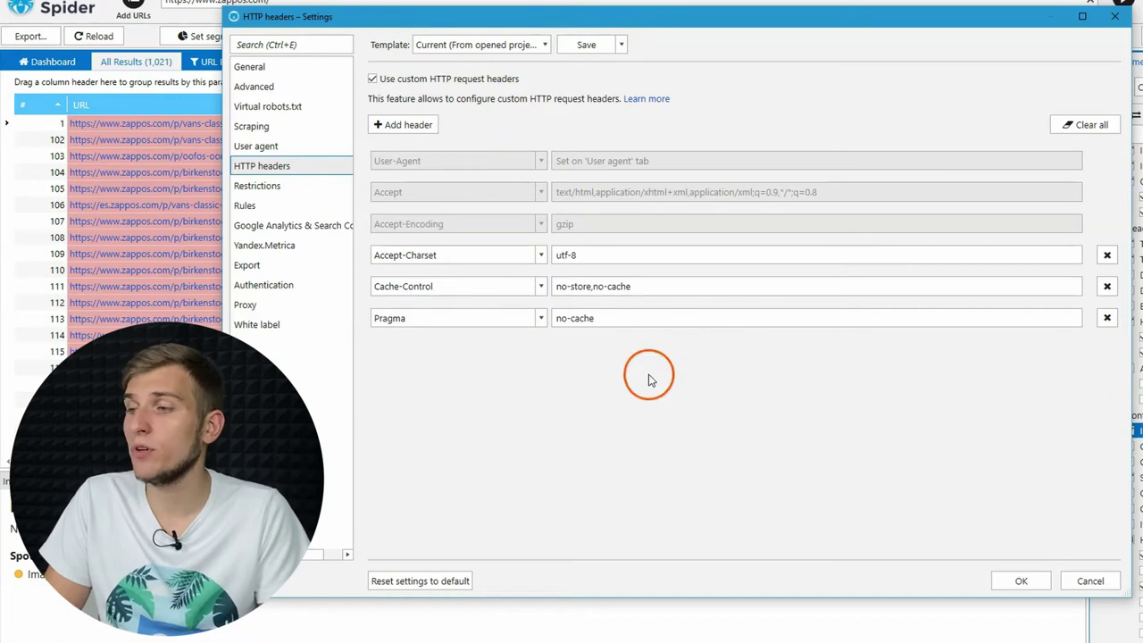
pyautogui.click(314, 186)
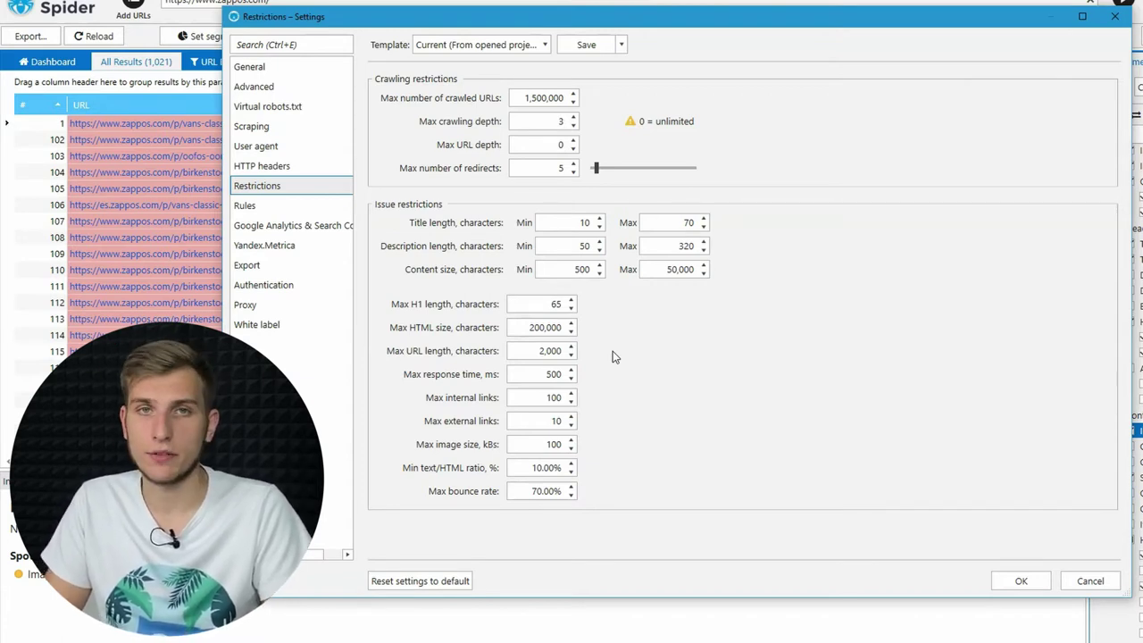
# Enable crawling rules with Include URL Contains /cat/detail/, then view Google Analytics & Search Console settings.
pyautogui.click(238, 208)
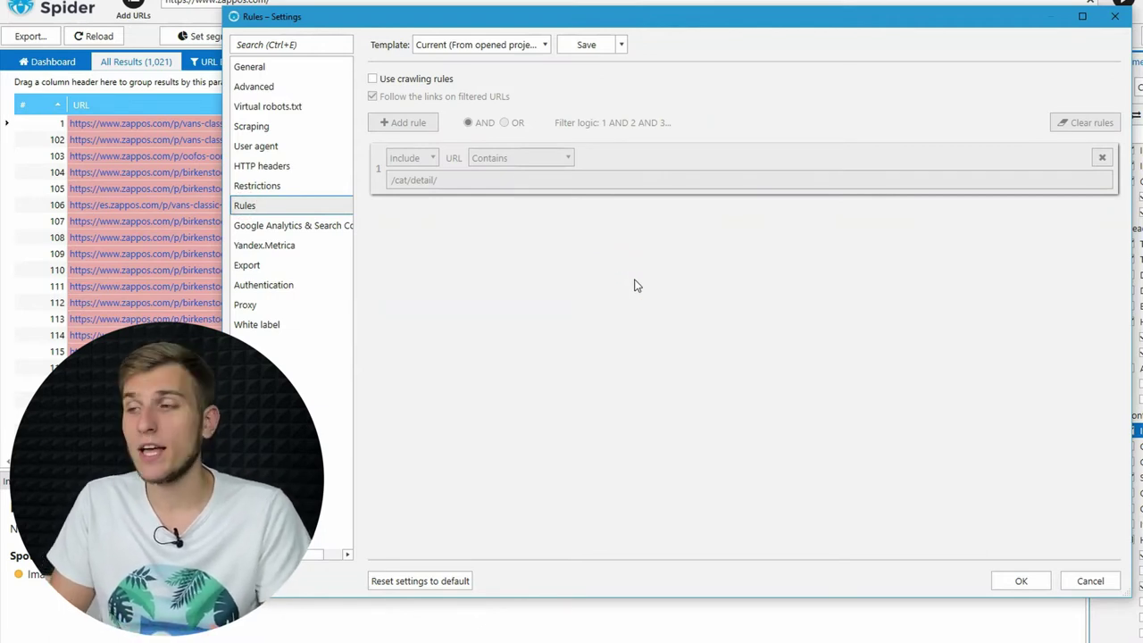
pyautogui.click(509, 181)
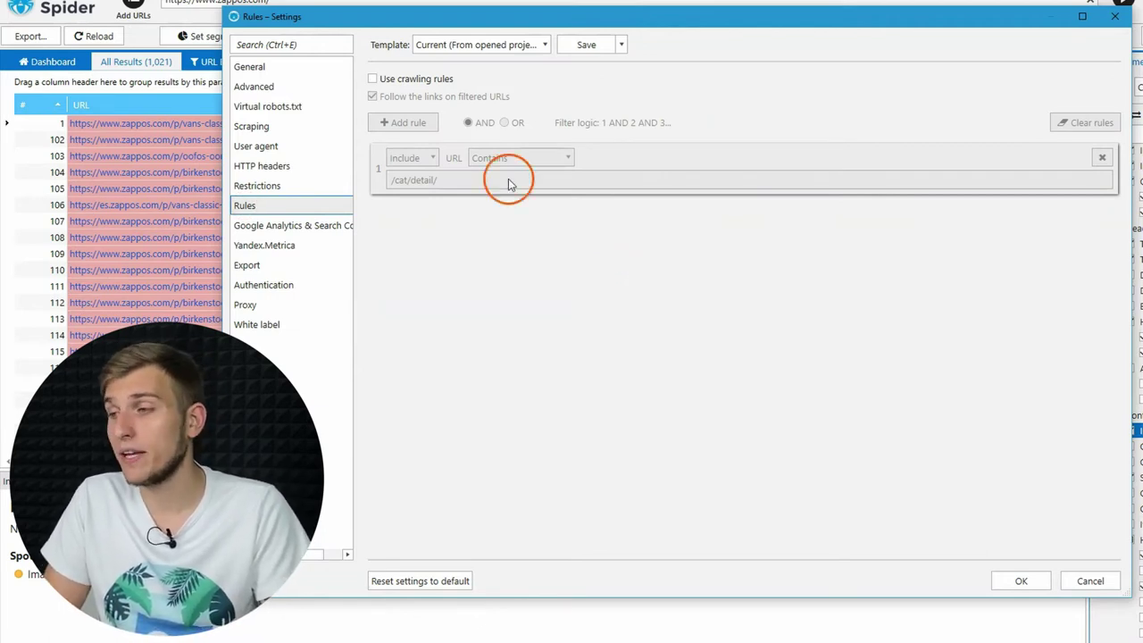
pyautogui.click(441, 81)
pyautogui.click(435, 189)
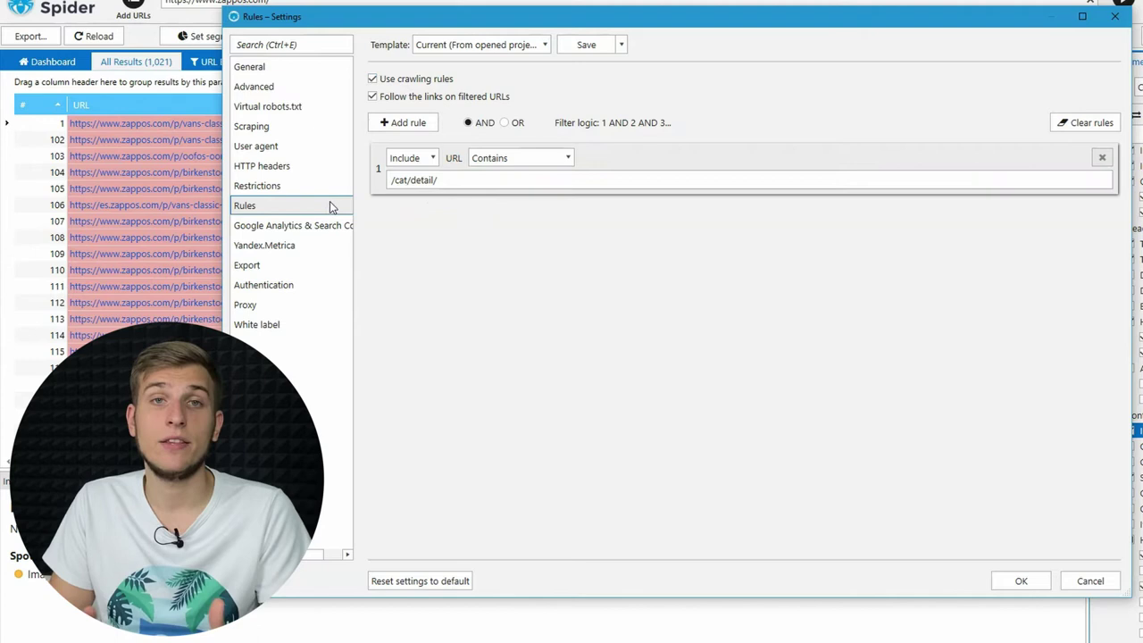
pyautogui.click(319, 225)
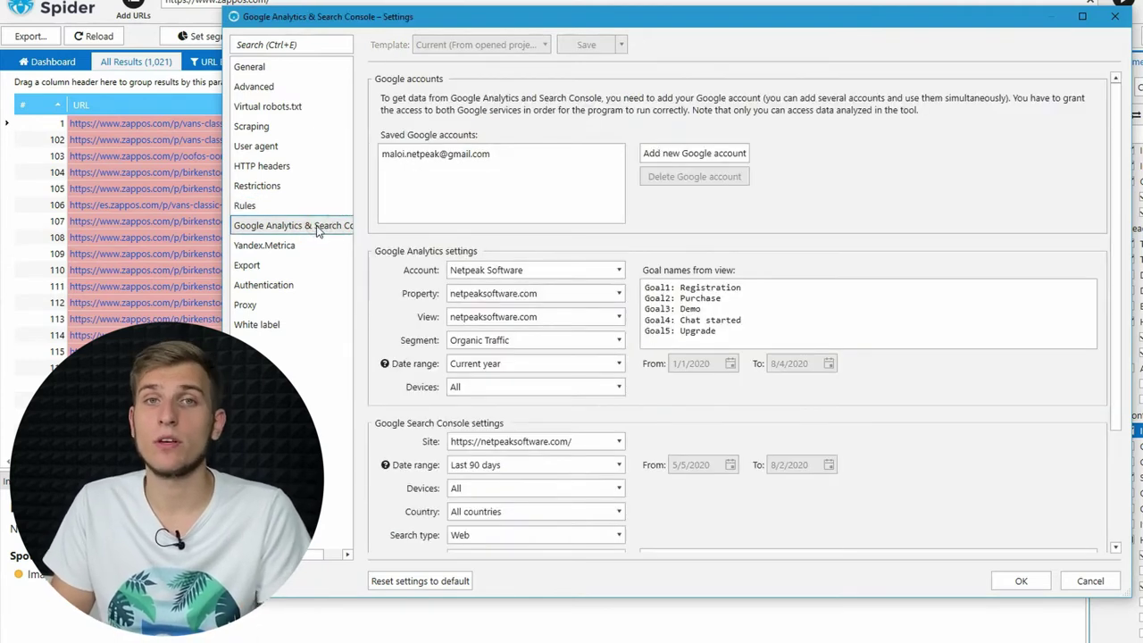
pyautogui.click(310, 251)
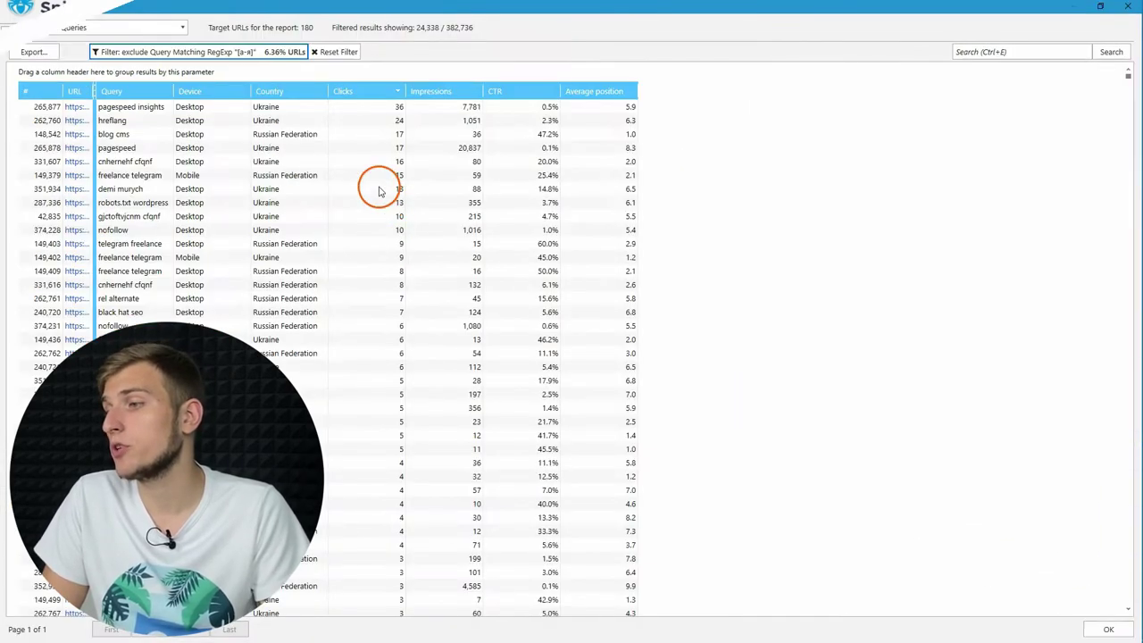
pyautogui.scroll(-5, 375, 184)
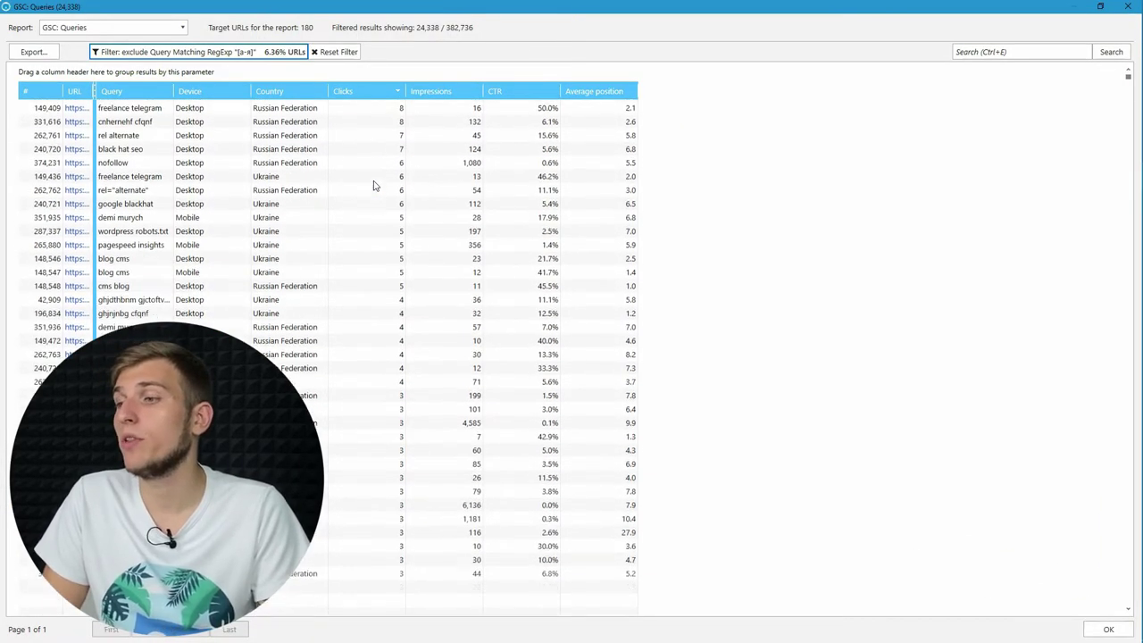
pyautogui.scroll(5, 375, 185)
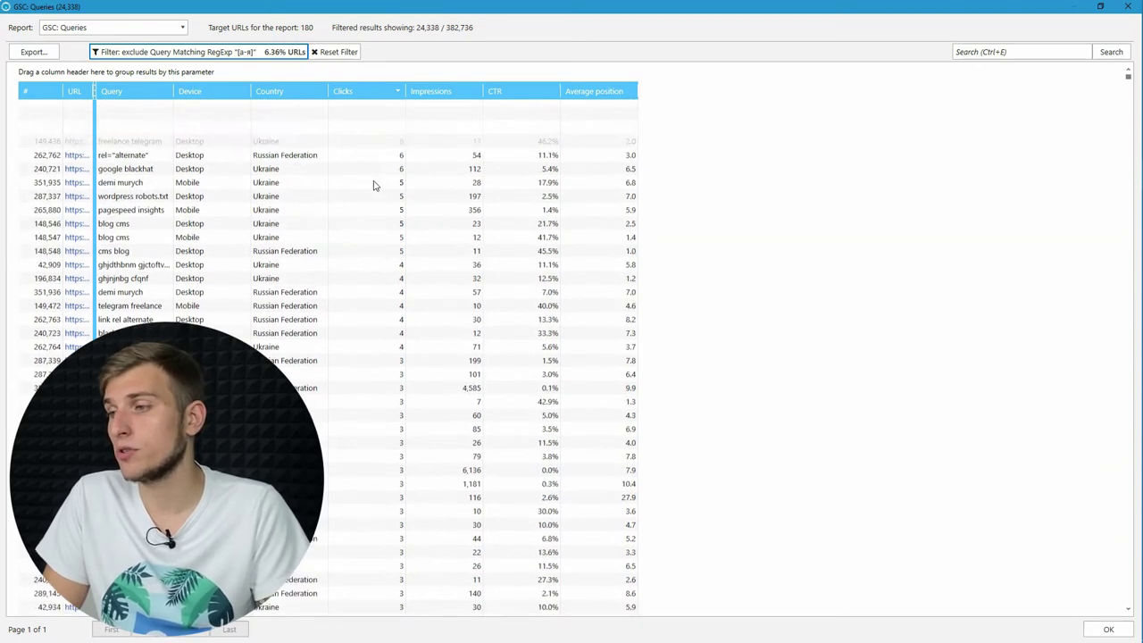
pyautogui.moveTo(373, 174); pyautogui.dragTo(375, 114)
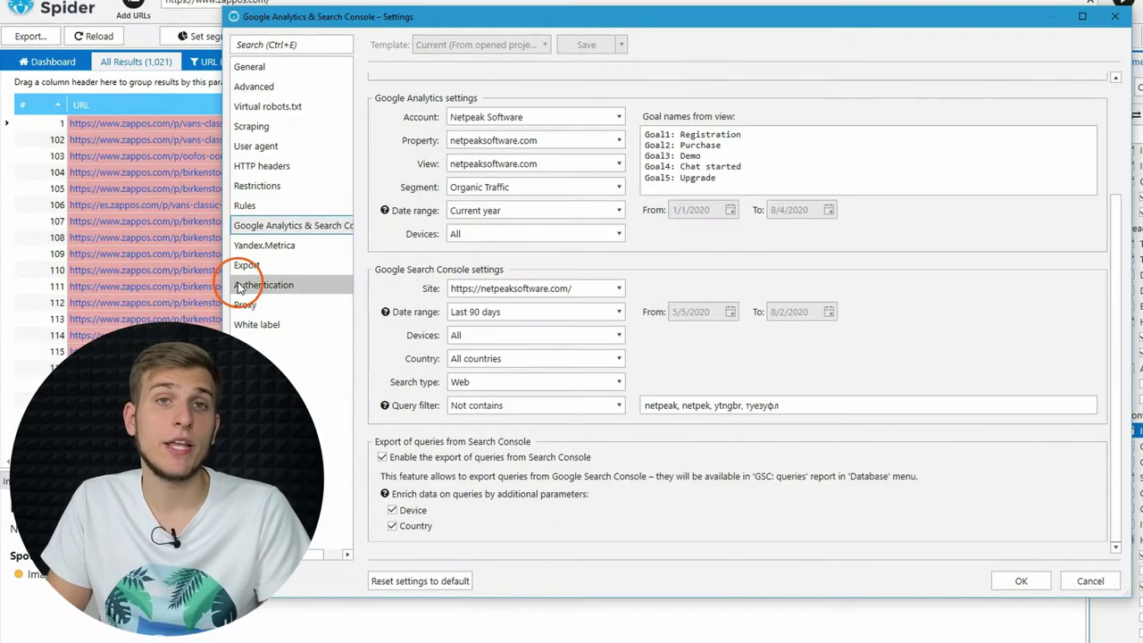
# Review export settings and turn on Use basic authentication, leaving login and password empty.
pyautogui.click(247, 266)
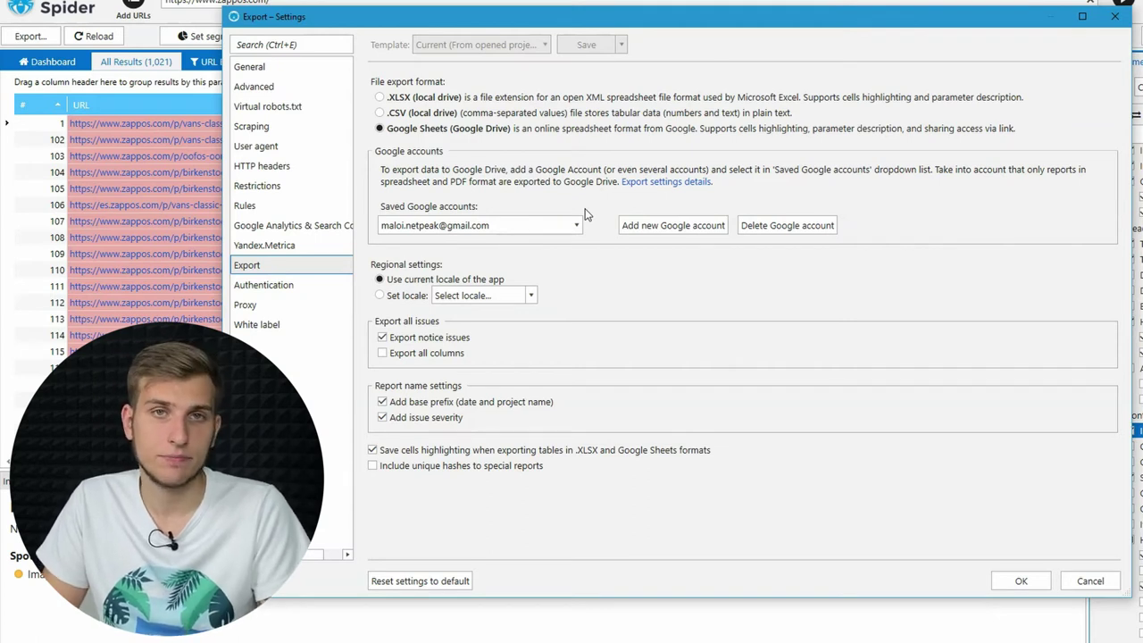
pyautogui.click(329, 286)
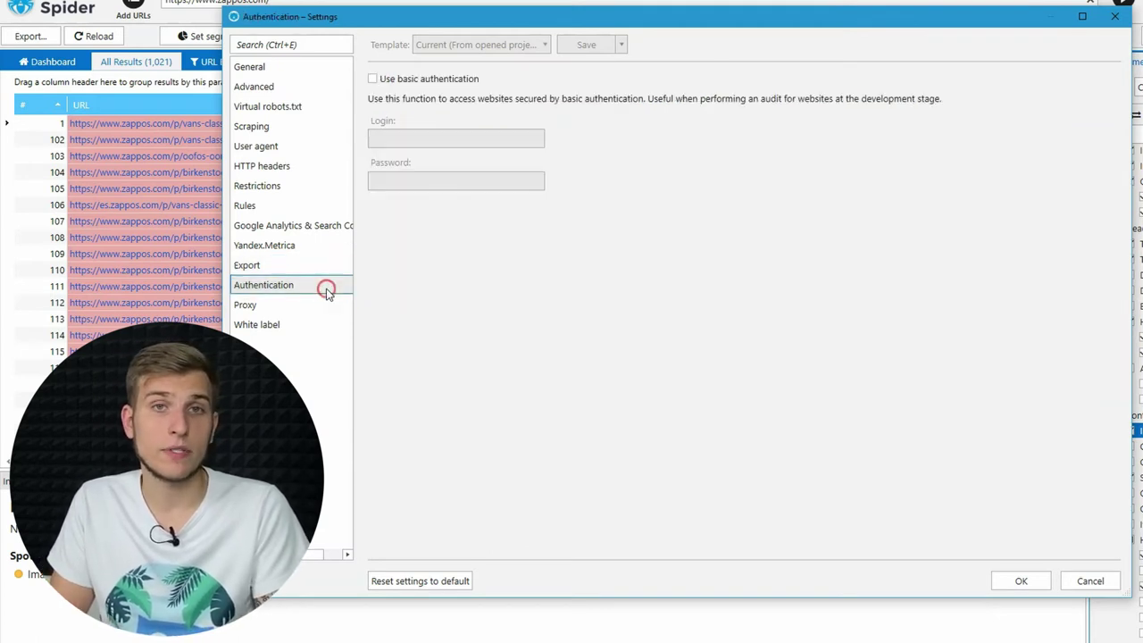
pyautogui.click(477, 81)
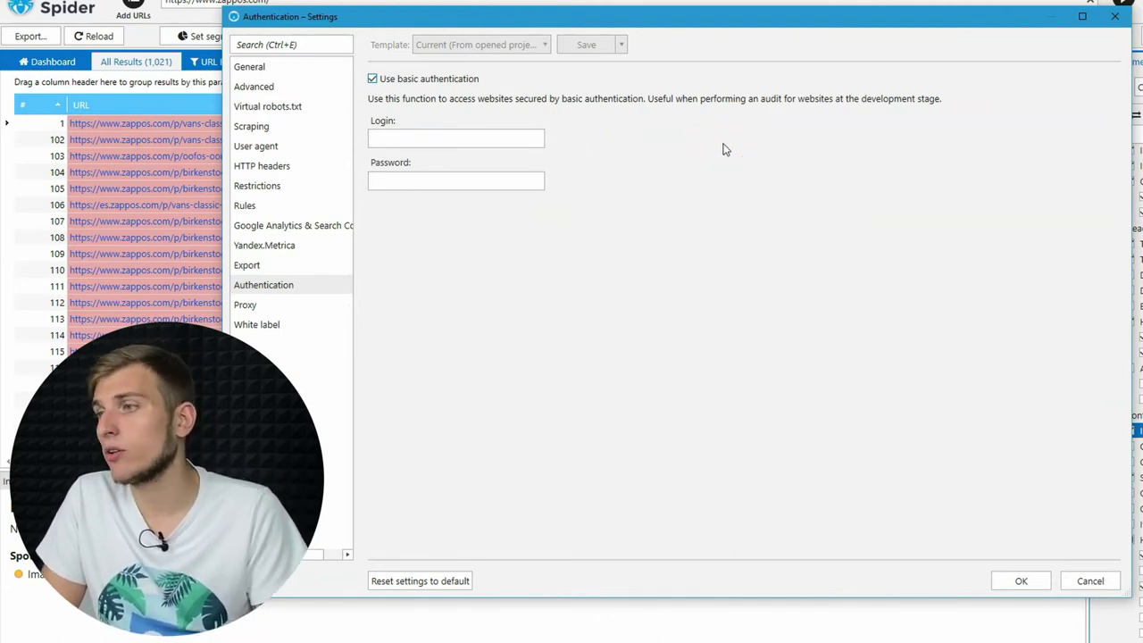
pyautogui.click(663, 194)
pyautogui.click(327, 310)
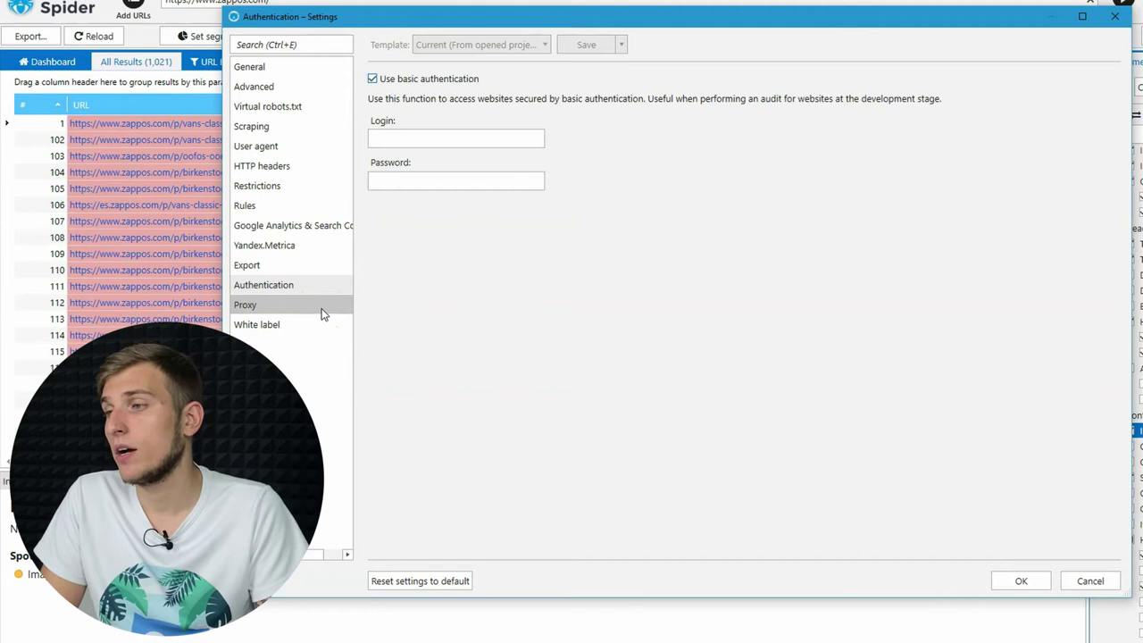
# Inspect the eight 200 OK proxies on port 12345 and the Internet access, Google, Bing, Yahoo, Yandex check services.
pyautogui.click(290, 304)
pyautogui.click(777, 264)
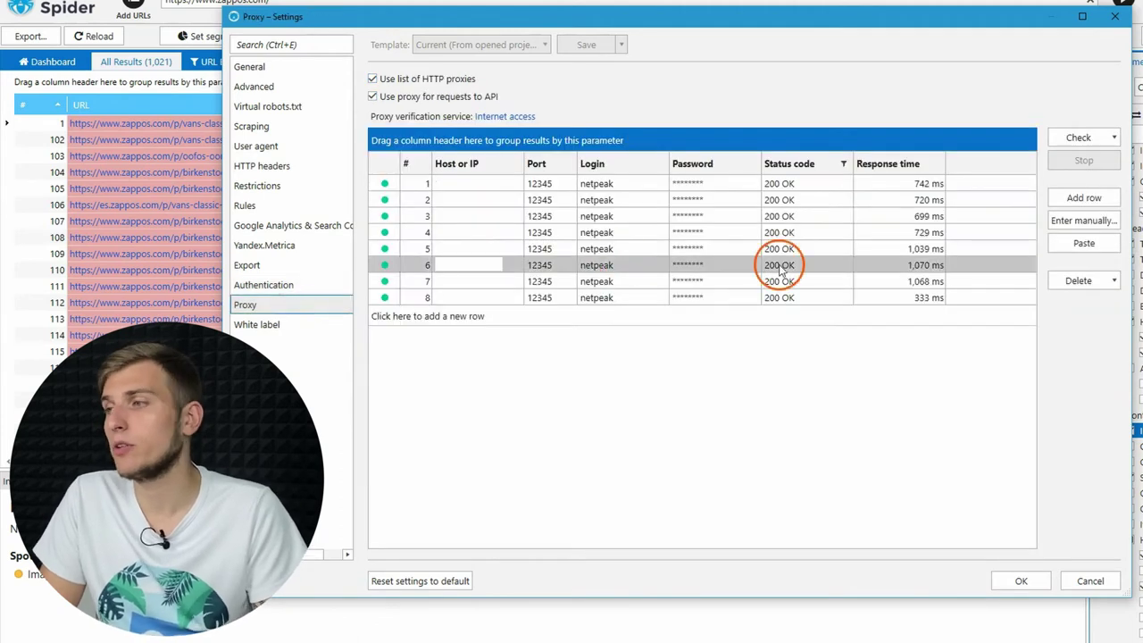
pyautogui.click(821, 268)
pyautogui.moveTo(821, 268); pyautogui.dragTo(752, 313)
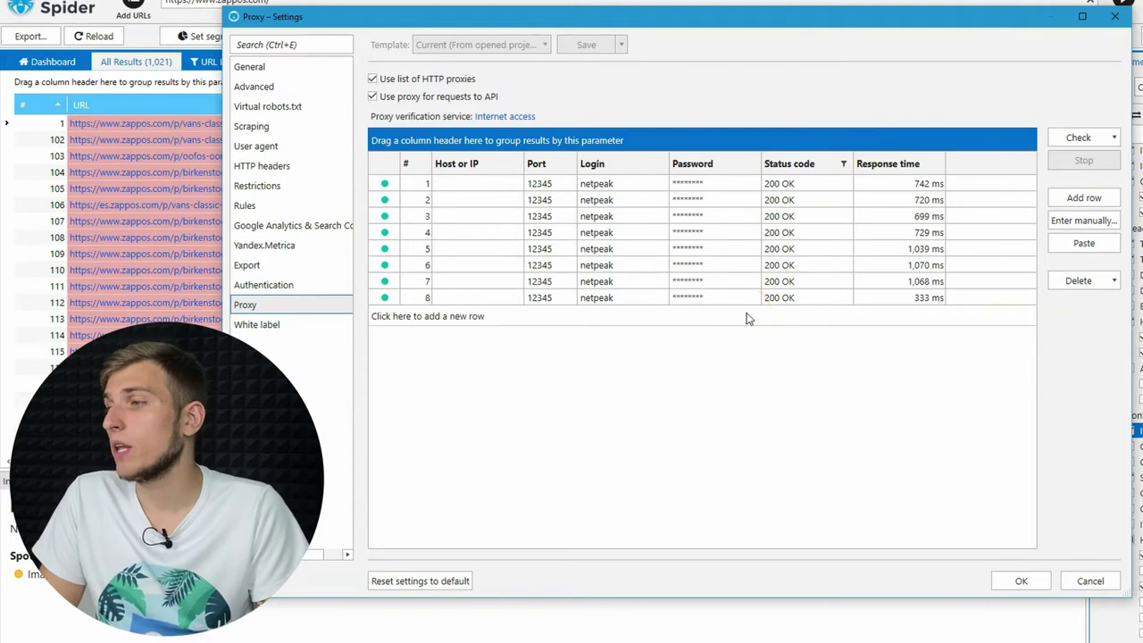
pyautogui.moveTo(678, 298); pyautogui.dragTo(964, 209)
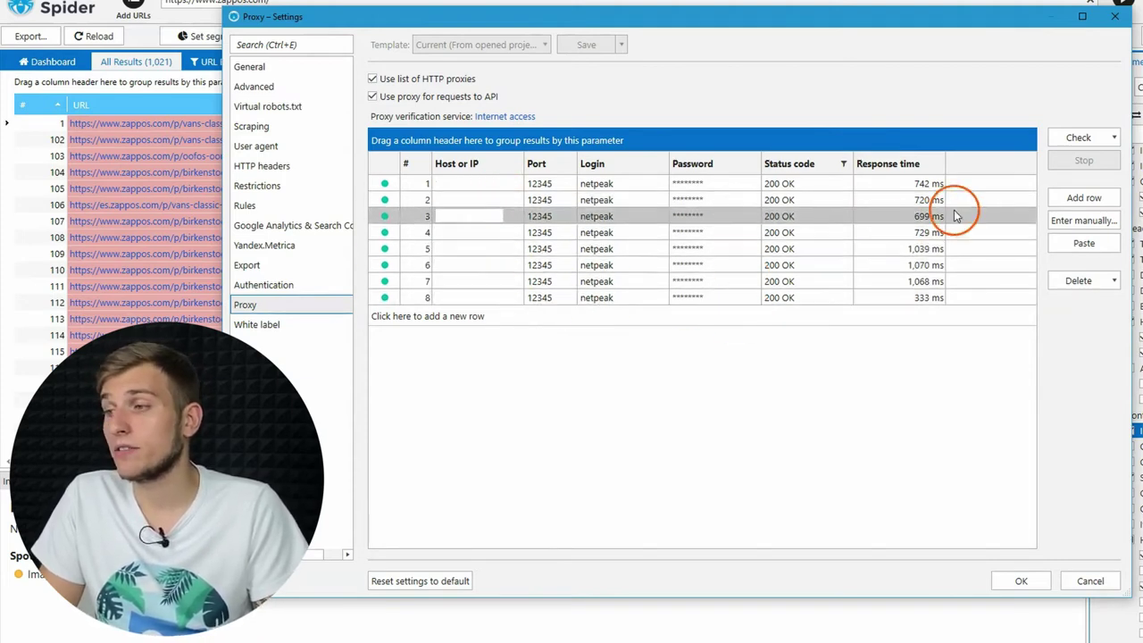
pyautogui.click(1113, 137)
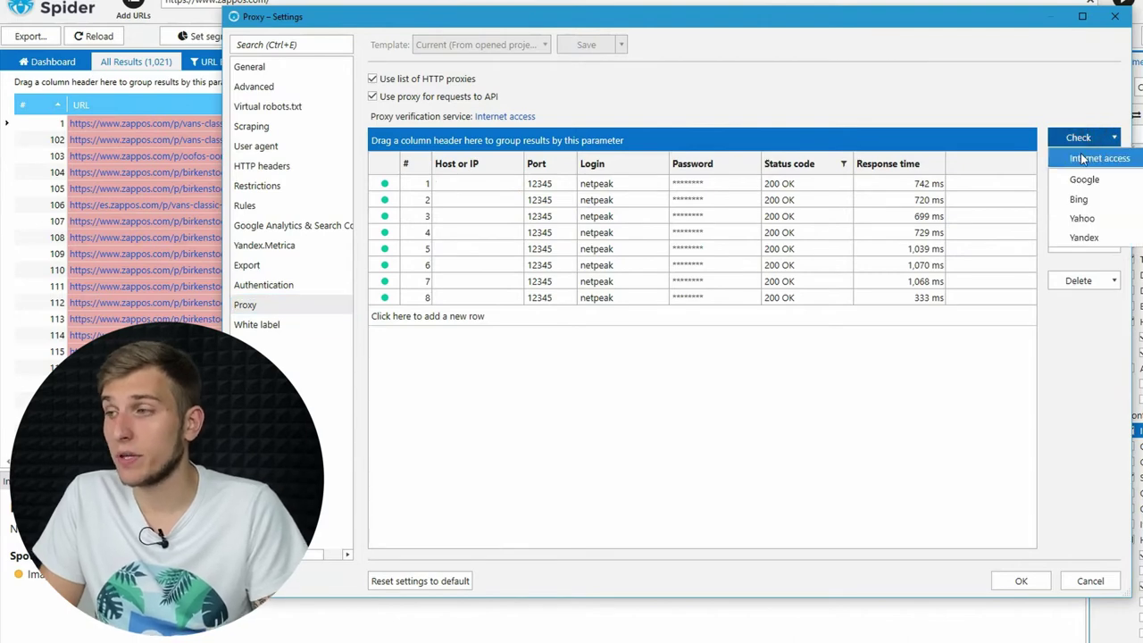
pyautogui.moveTo(1080, 197); pyautogui.dragTo(1081, 201)
pyautogui.click(771, 375)
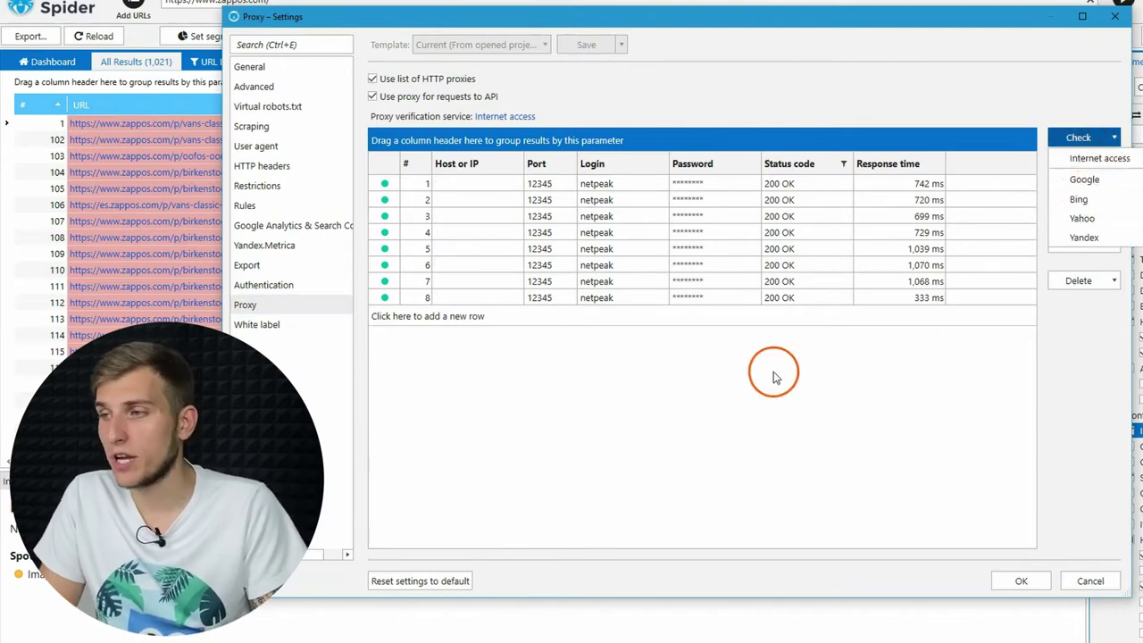
pyautogui.click(280, 306)
pyautogui.click(257, 324)
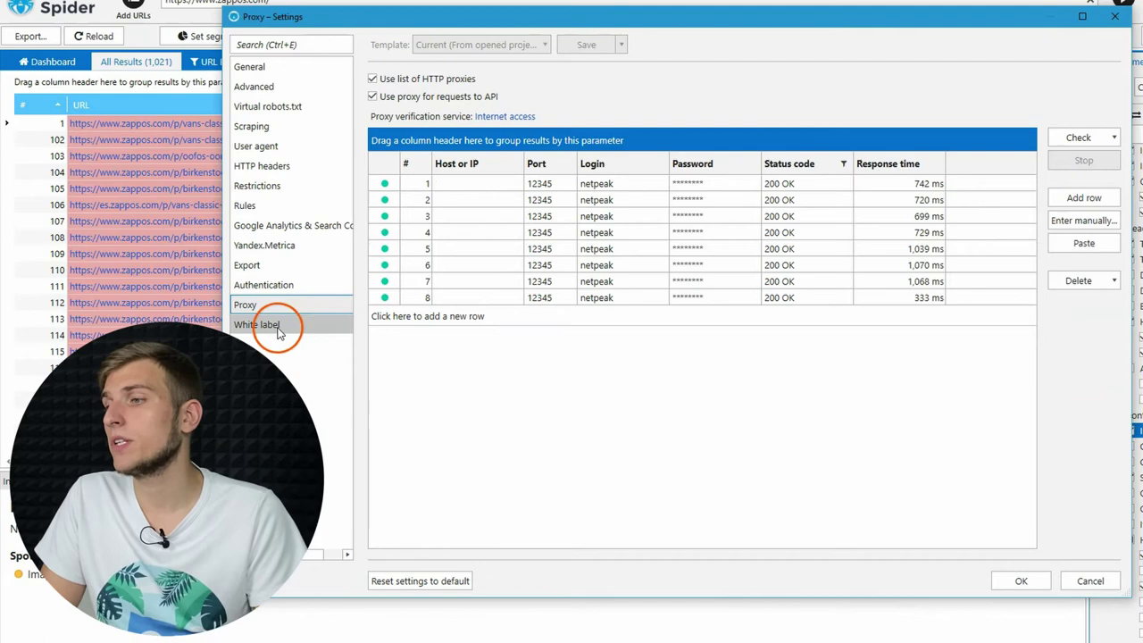
# Inspect the white label phone and e-mail contact fields, then close Settings.
pyautogui.click(529, 358)
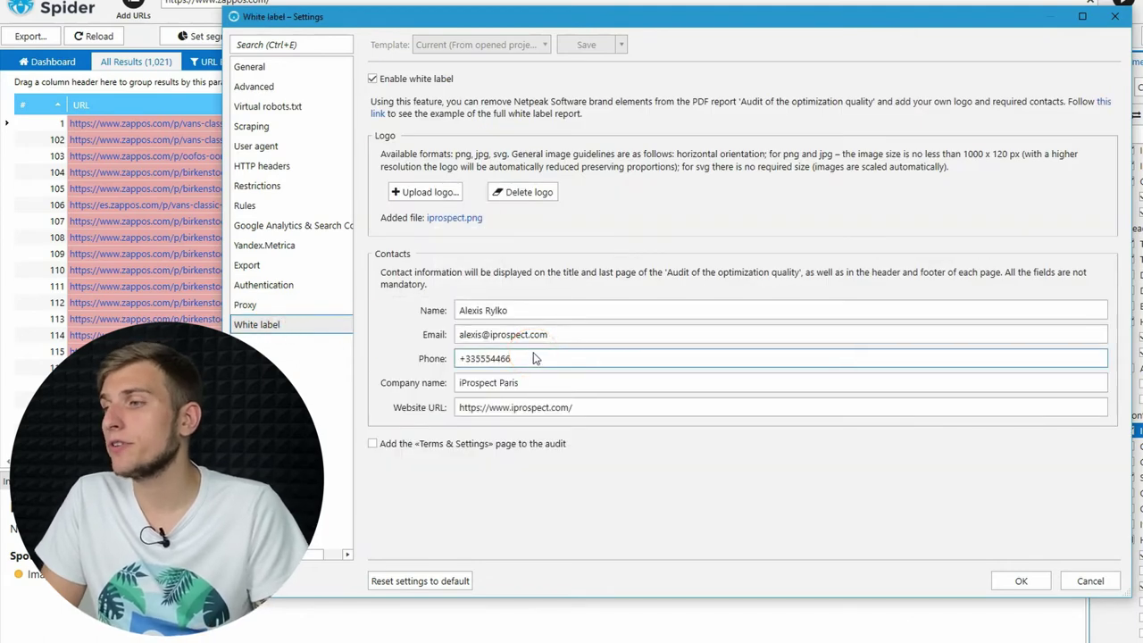
pyautogui.click(581, 336)
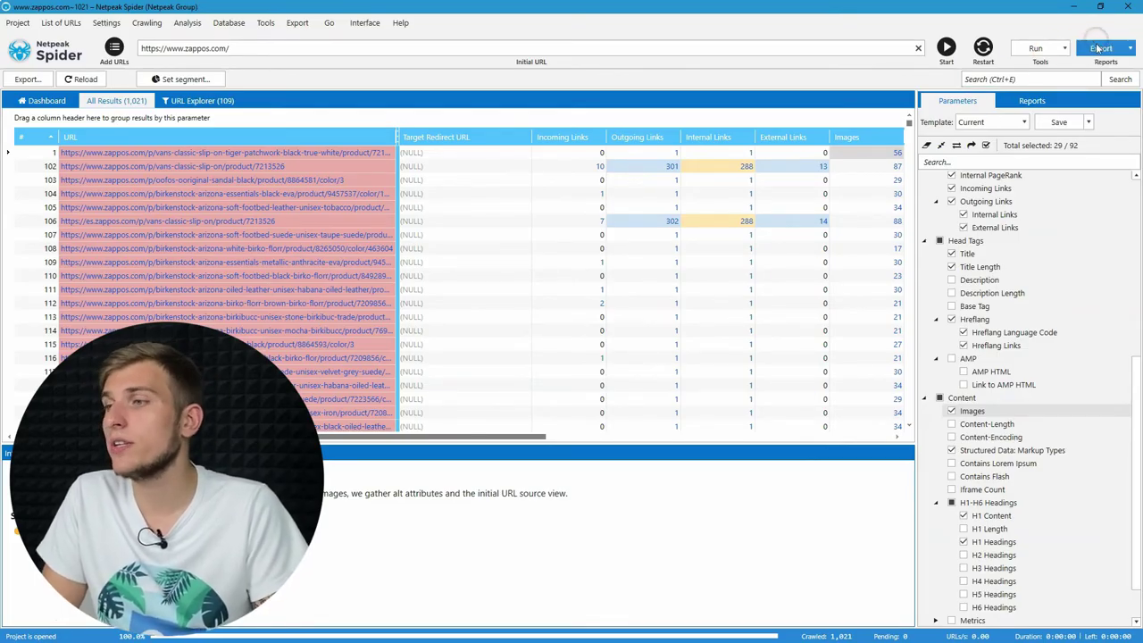
# Generate the PDF optimization-quality audit, then view the Special issue reports export submenu.
pyautogui.click(1100, 47)
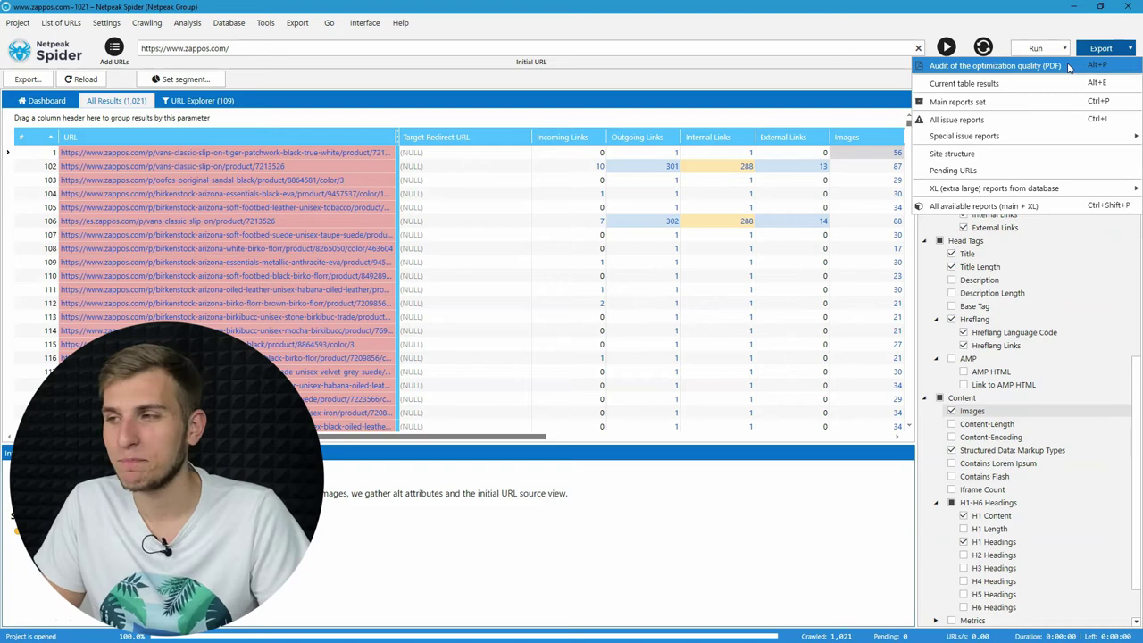
pyautogui.click(1068, 67)
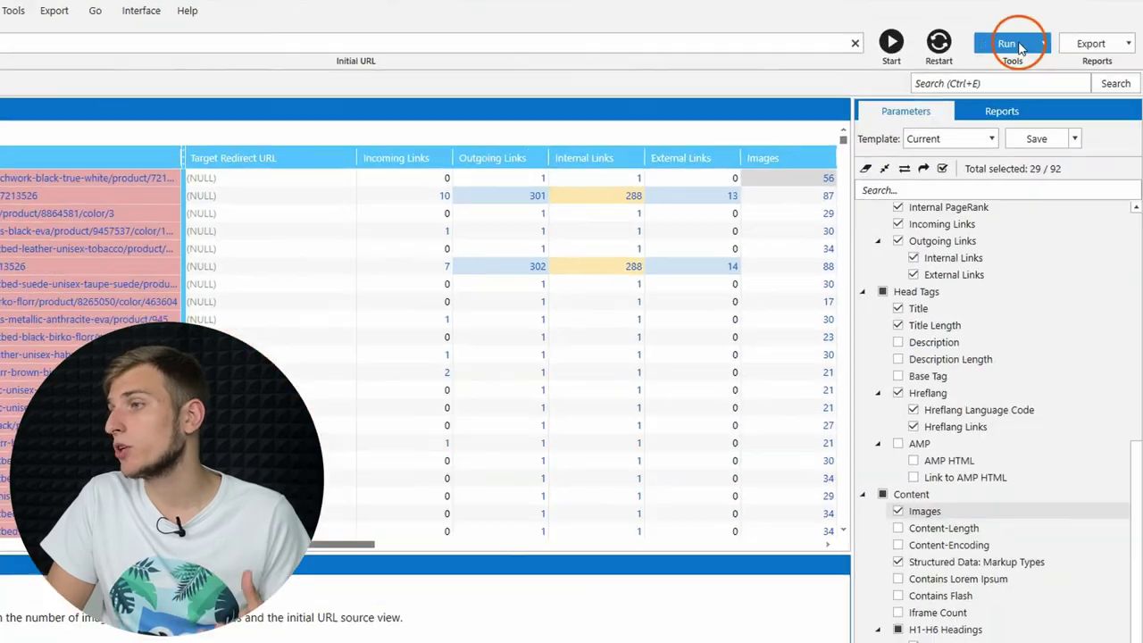
pyautogui.click(1090, 43)
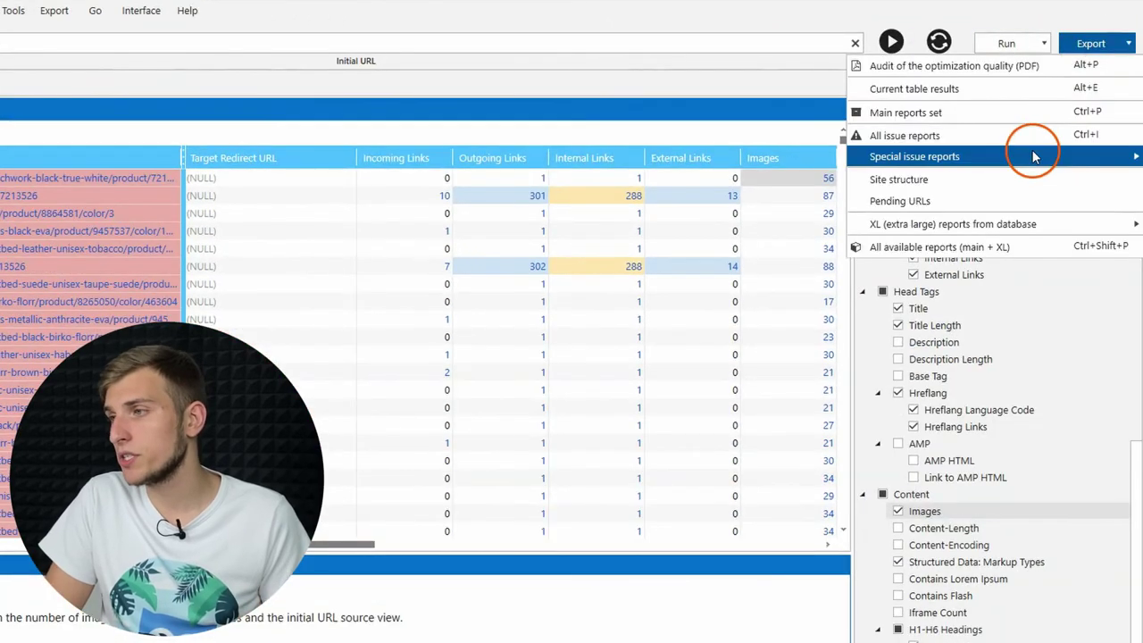
pyautogui.moveTo(1031, 153)
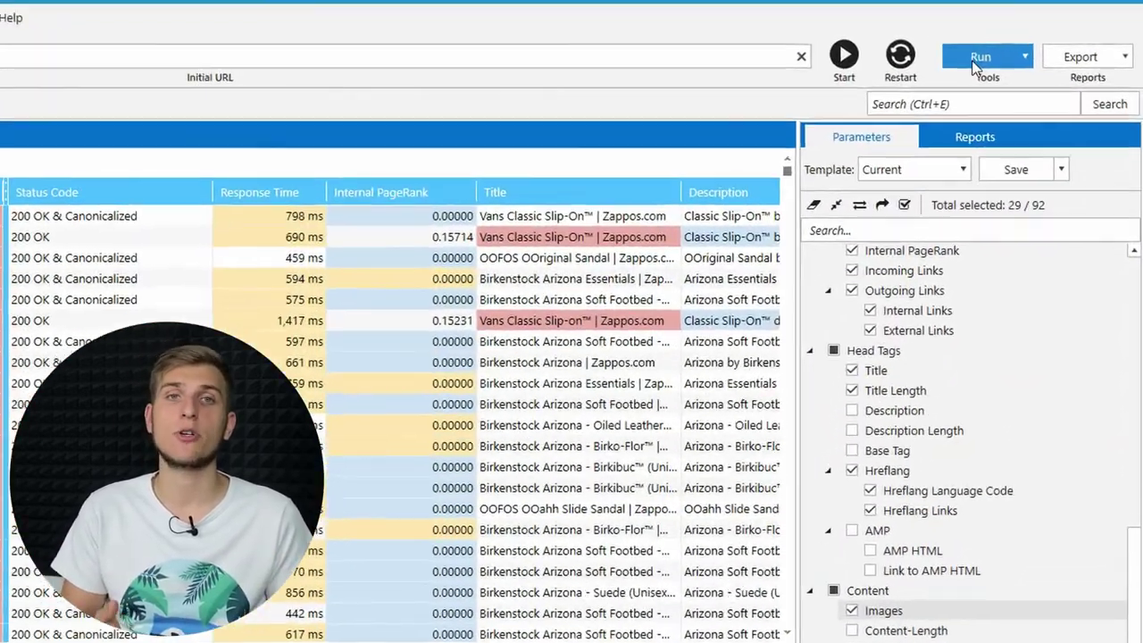
# Run source code and HTTP headers analysis on the pasted zappos.com page address.
pyautogui.click(1033, 52)
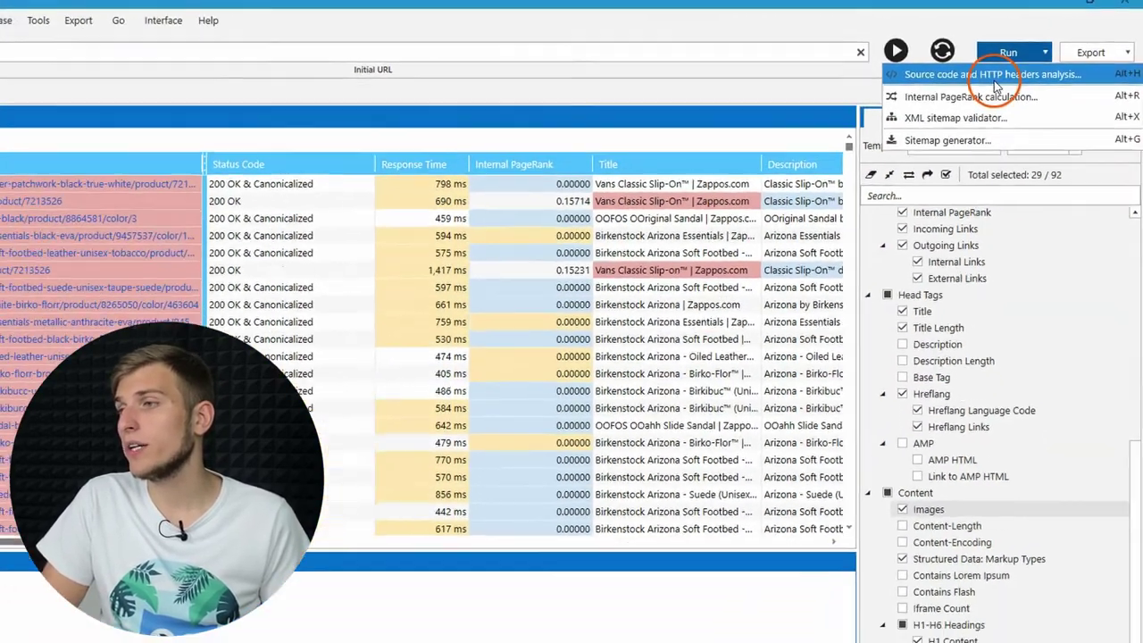
pyautogui.click(946, 87)
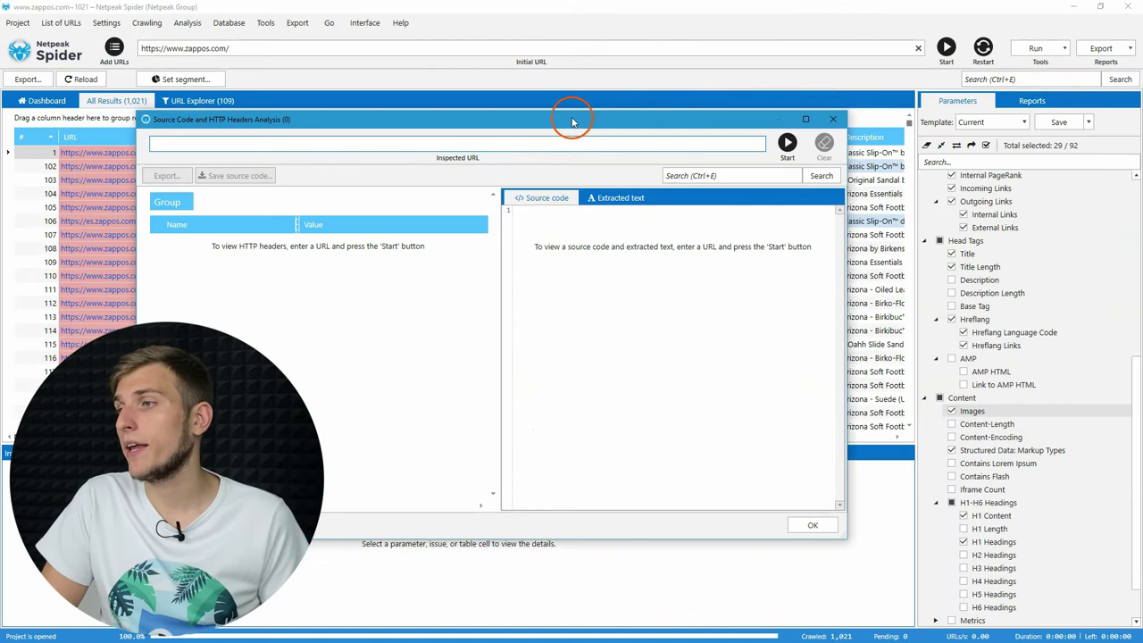
pyautogui.write('https://www.zappos.com/men/wAEC0AEB4gICGBo.zso?s=isNew/desc/goLiveDate/desc/recentSalesStyle/desc/')
pyautogui.press('Return')
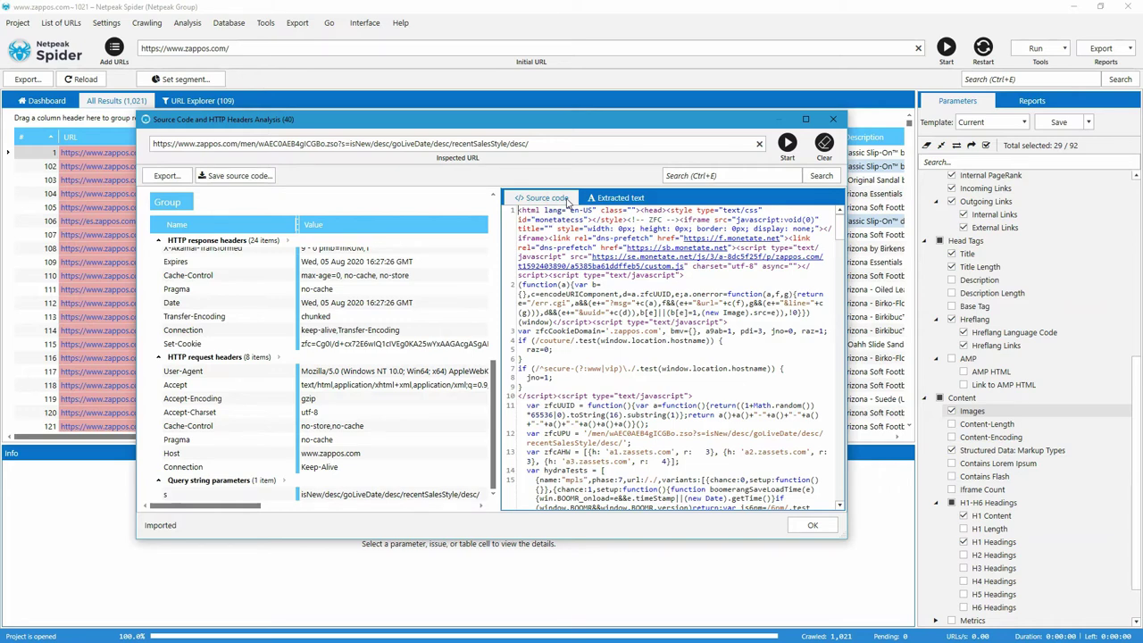
# Search the page's extracted text for 200 and step through its occurrences.
pyautogui.click(552, 199)
pyautogui.click(598, 197)
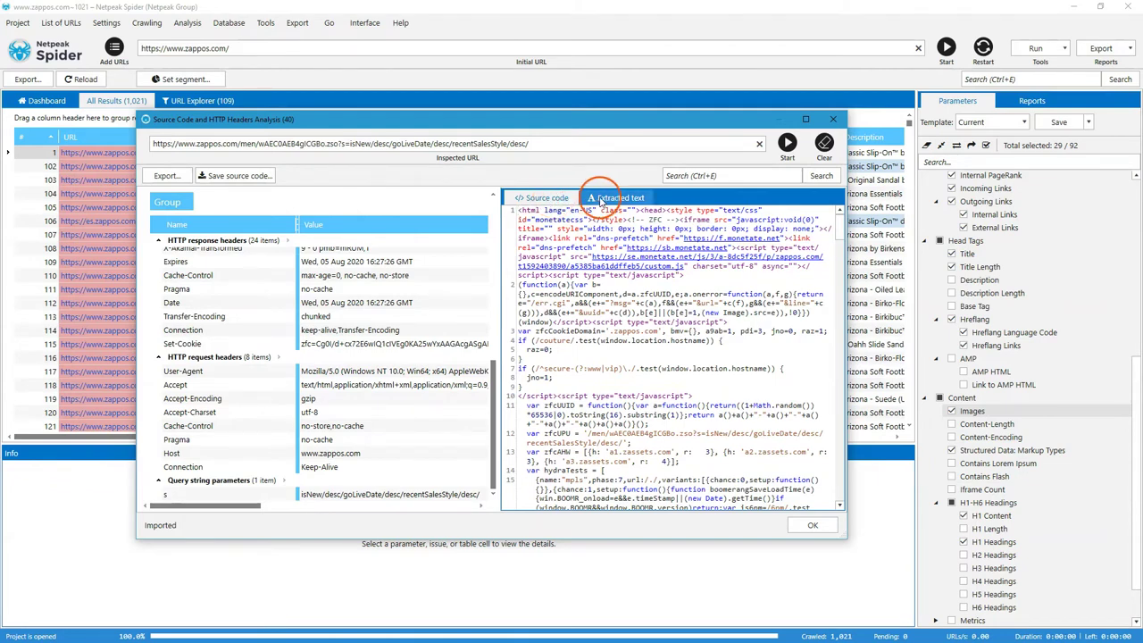
pyautogui.hotkey('ctrl', 'e')
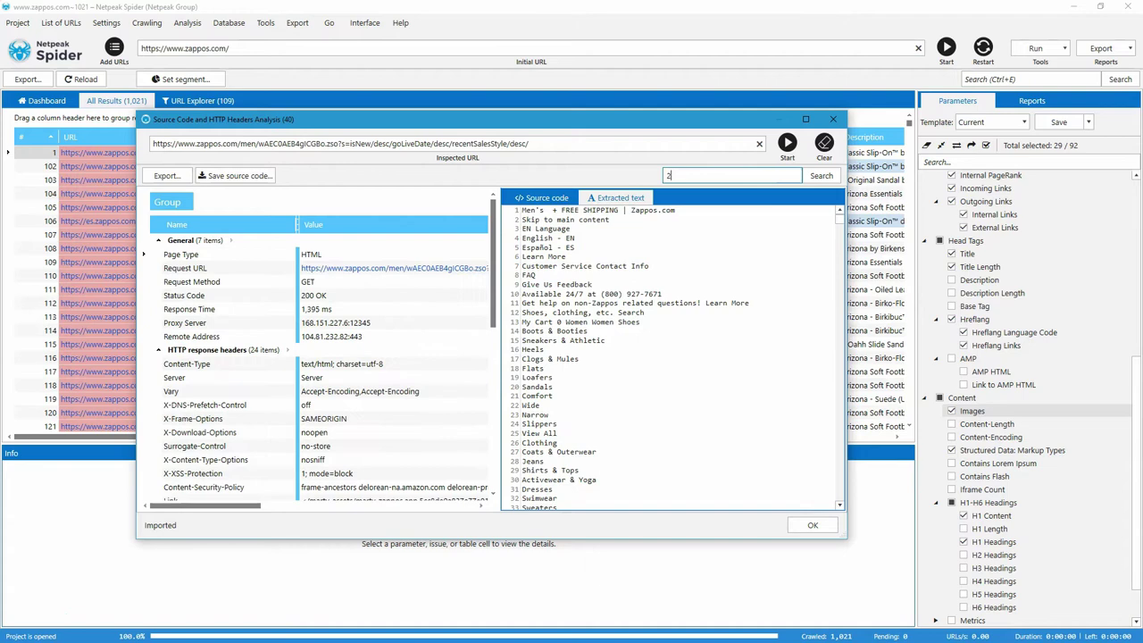
pyautogui.write('200')
pyautogui.press('Return')
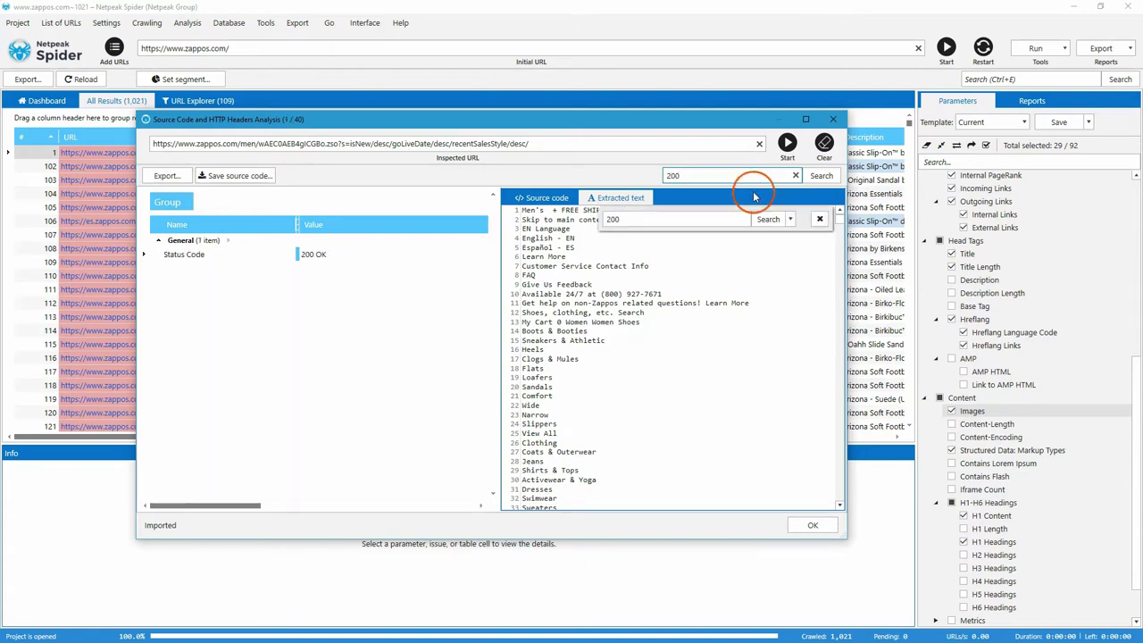
pyautogui.click(765, 219)
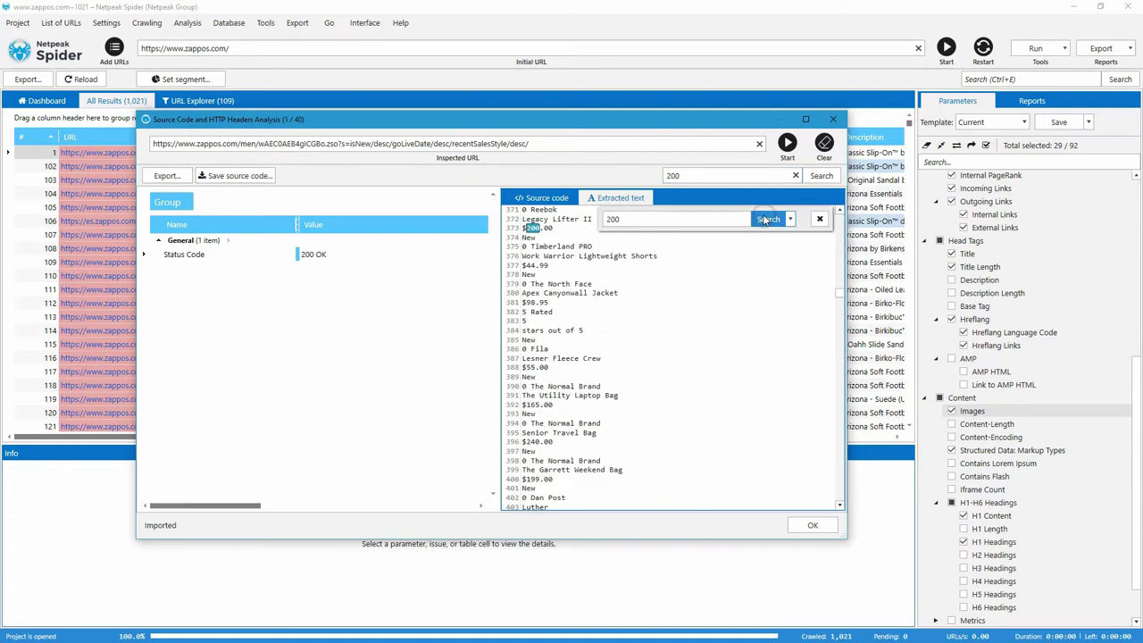
pyautogui.click(765, 219)
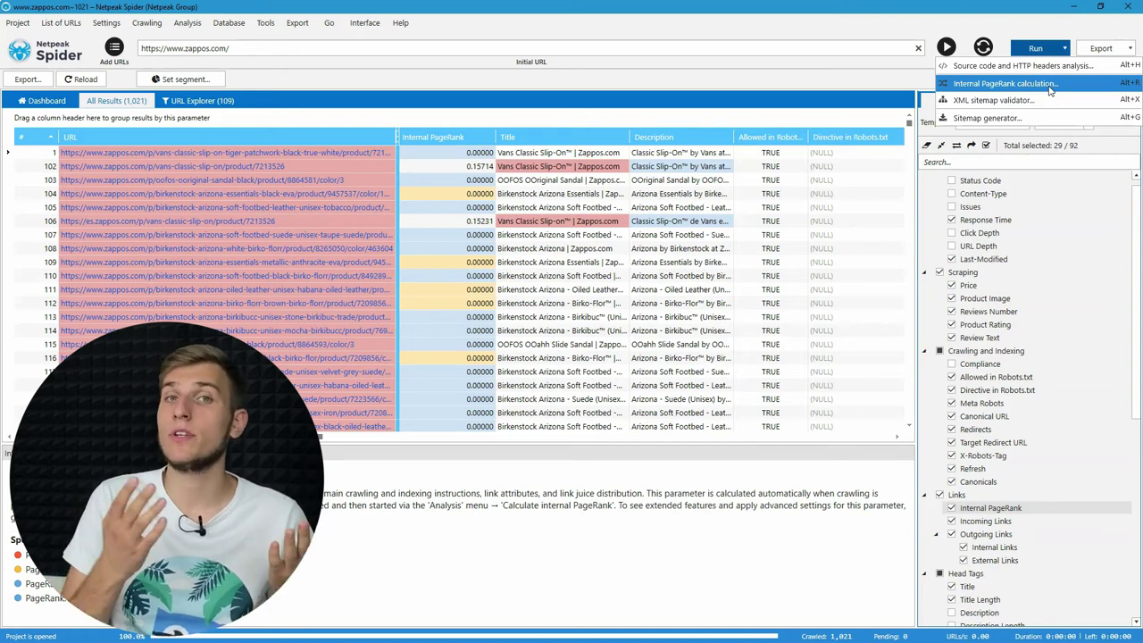
pyautogui.click(1048, 99)
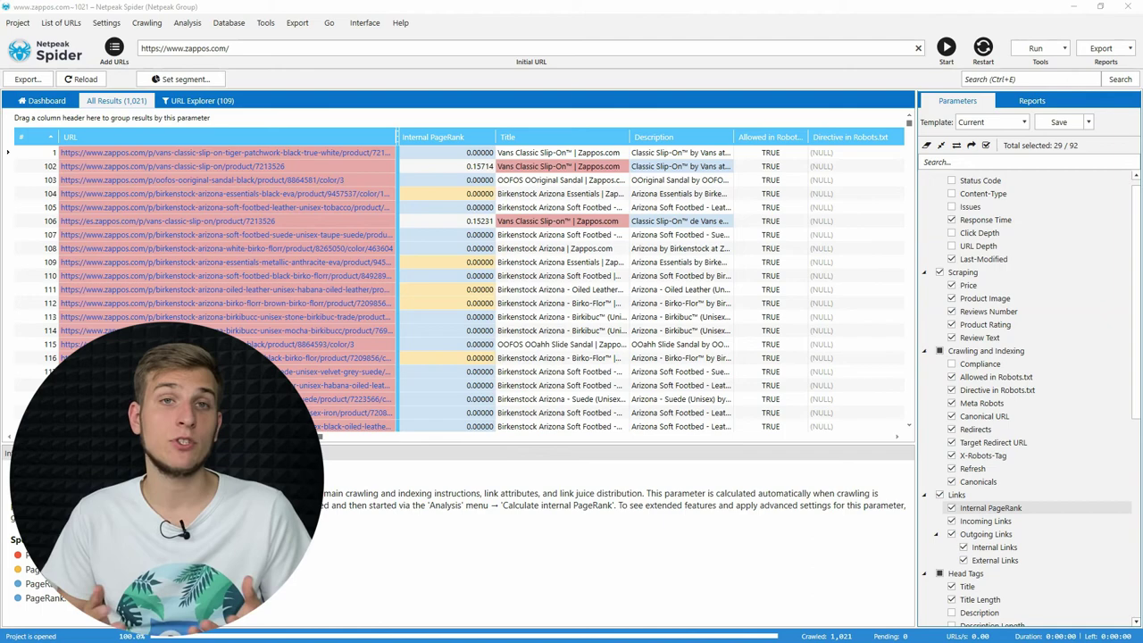
pyautogui.click(373, 28)
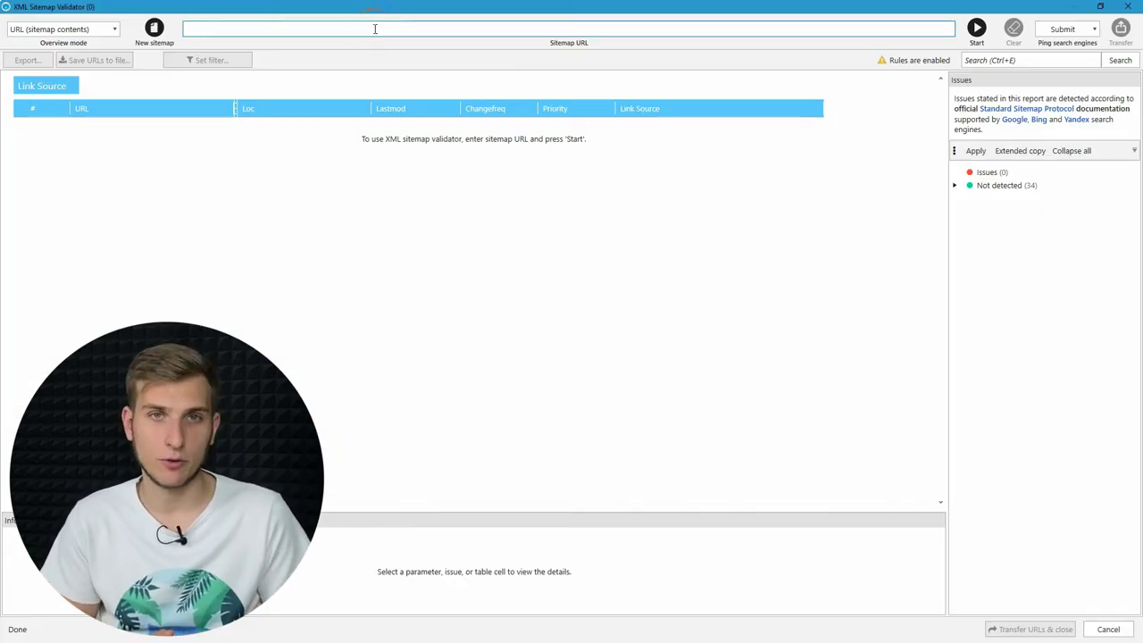
pyautogui.click(957, 186)
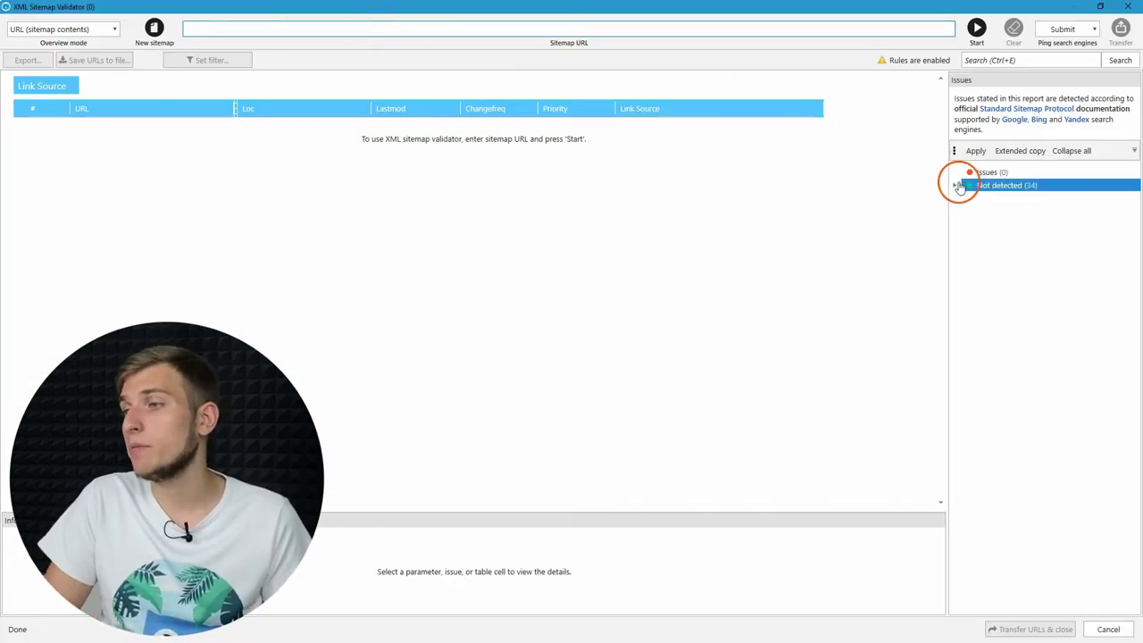
pyautogui.click(923, 130)
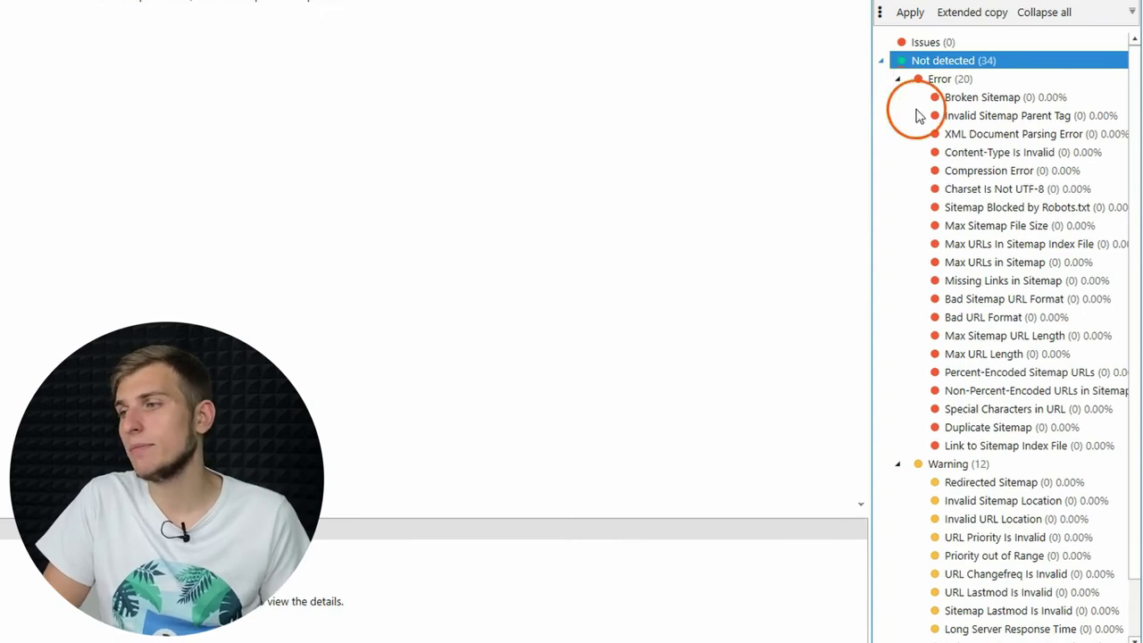
pyautogui.click(982, 226)
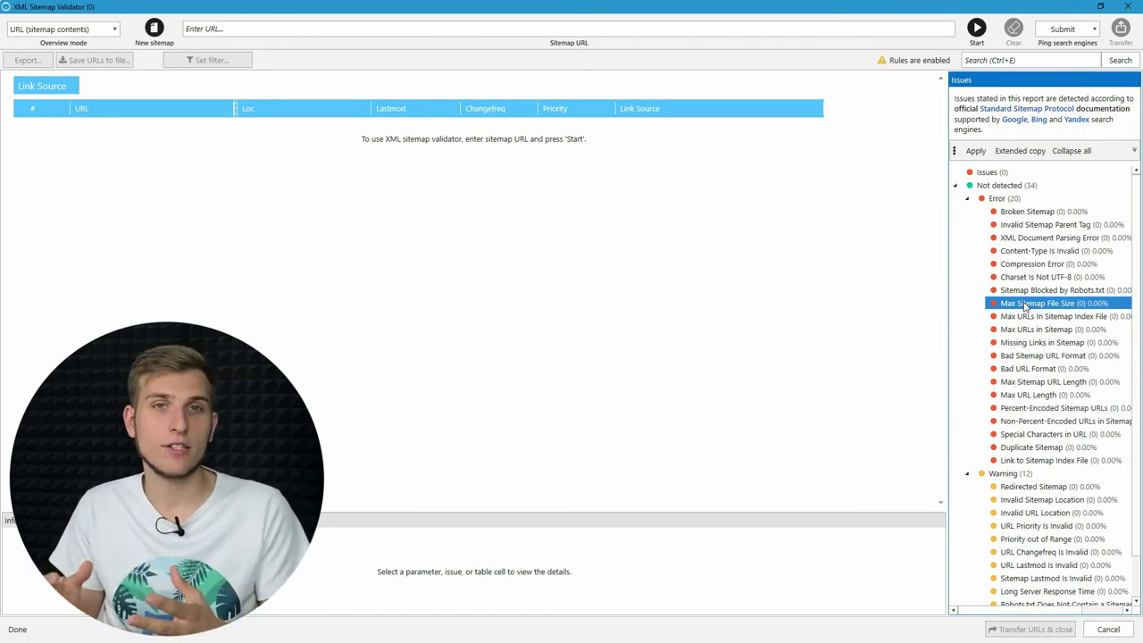
pyautogui.click(1027, 330)
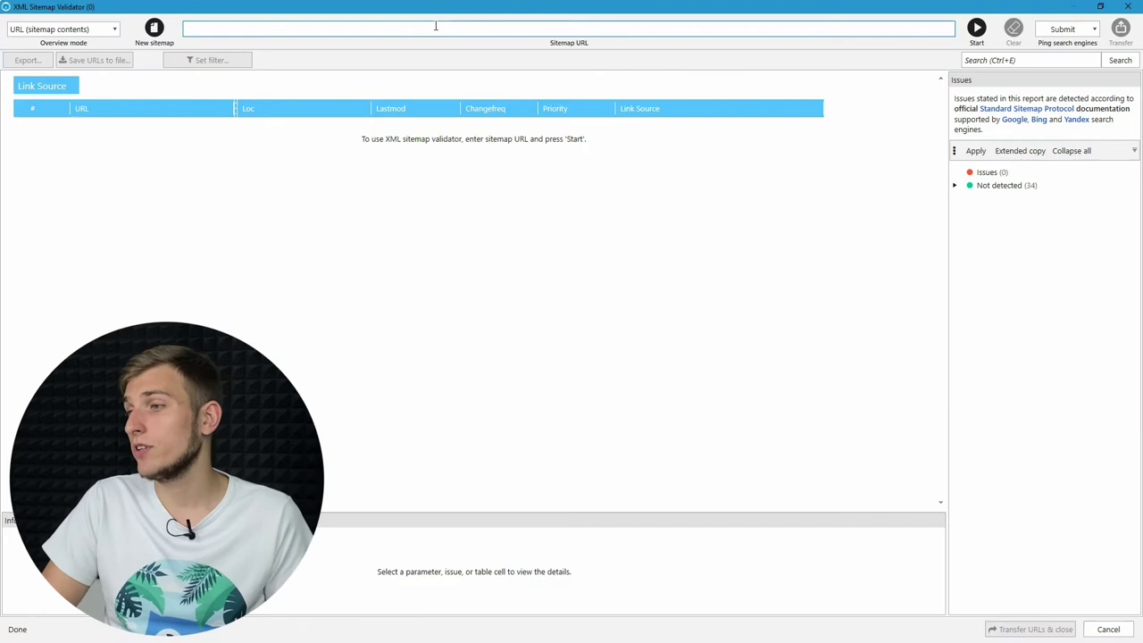
pyautogui.write('https://www.toyota.com/sitemap.xml')
pyautogui.press('Return')
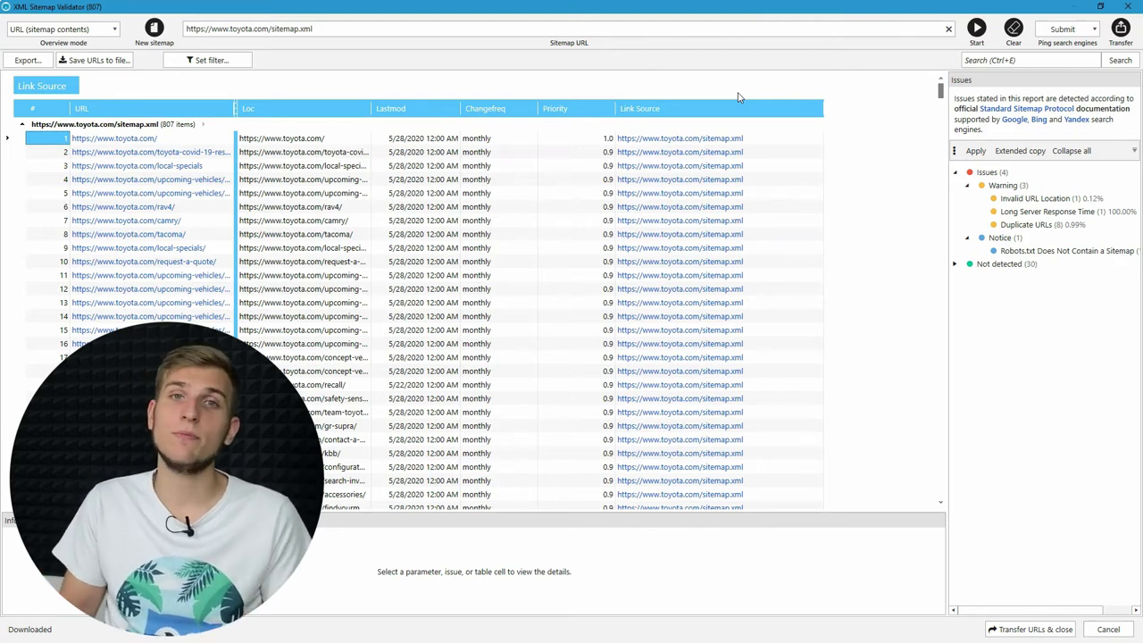
# Close the validator and open the Sitemaps Generator for all 1,021 URLs with XML, Image XML and HTML enabled.
pyautogui.click(1127, 7)
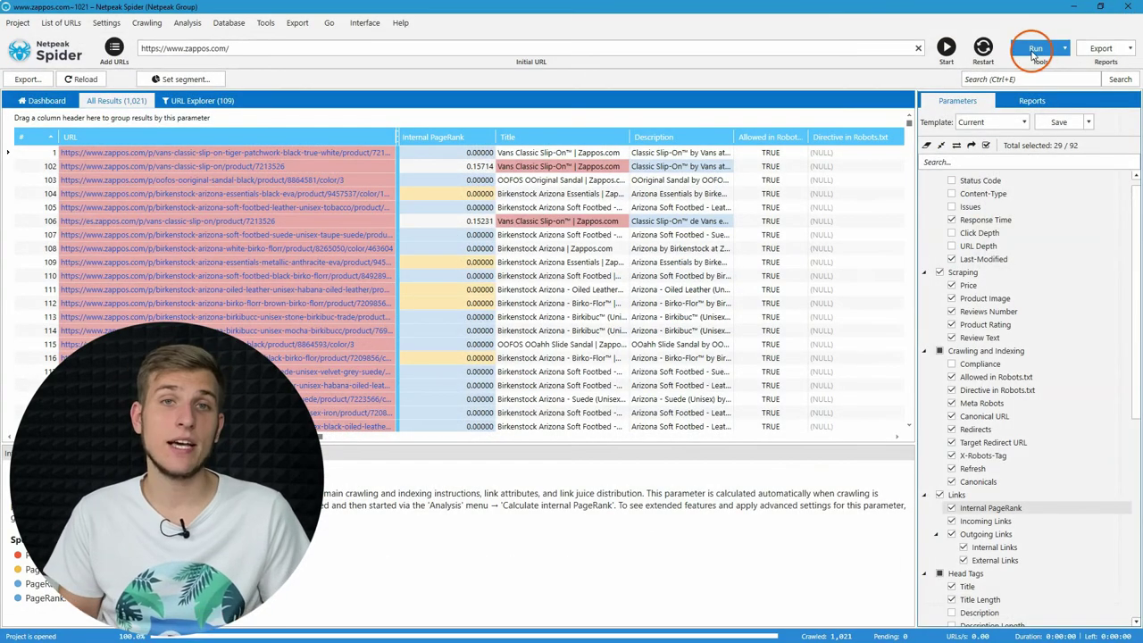
pyautogui.click(1033, 54)
pyautogui.click(1026, 117)
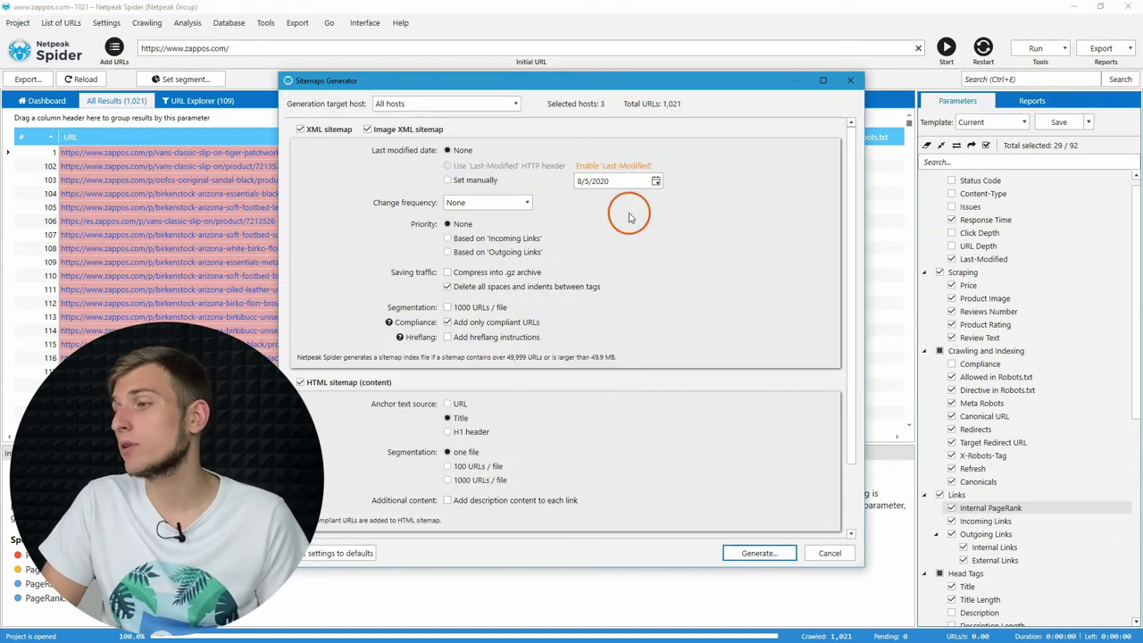